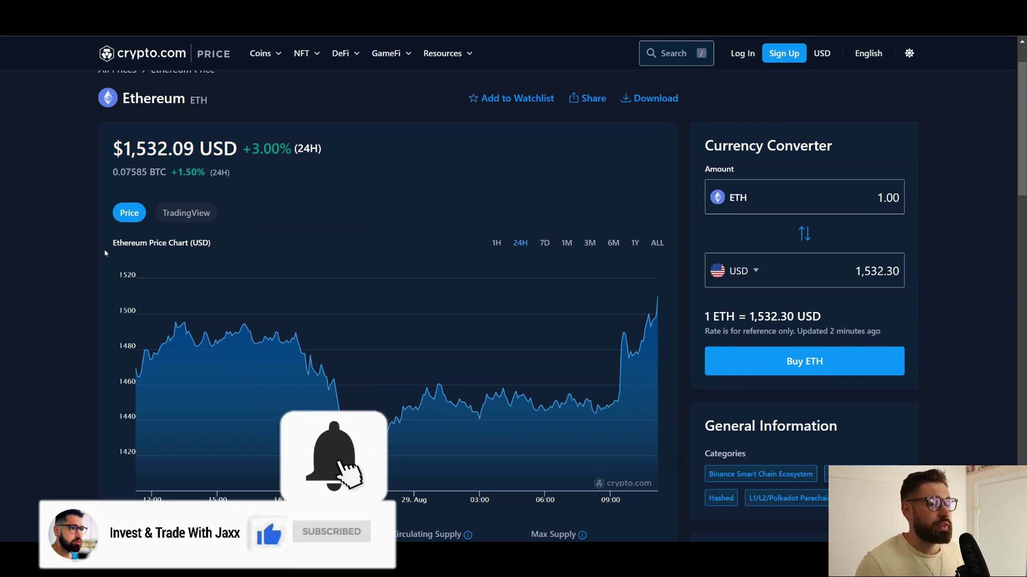
# - Pan and zoom out the 1h ETHUSD chart, compressing the price axis until the June low shows
pyautogui.scroll(-1, 264, 203)
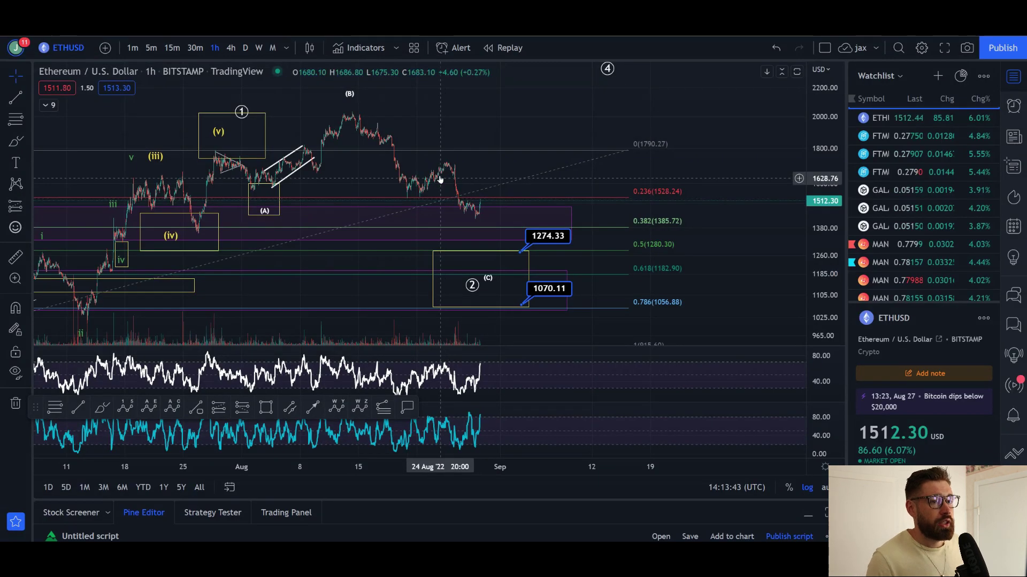
pyautogui.moveTo(513, 175); pyautogui.dragTo(548, 193)
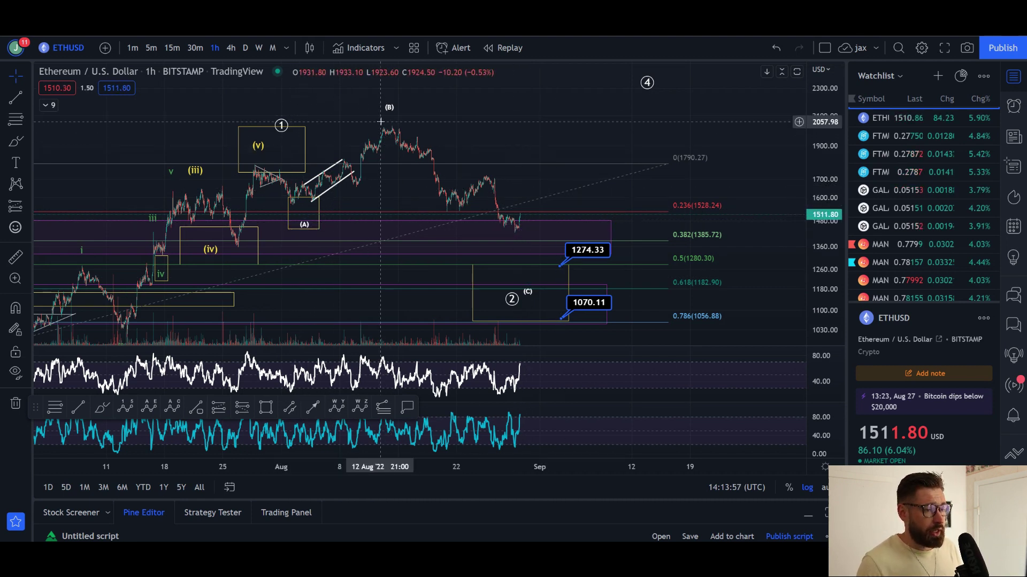
pyautogui.scroll(-2, 586, 143)
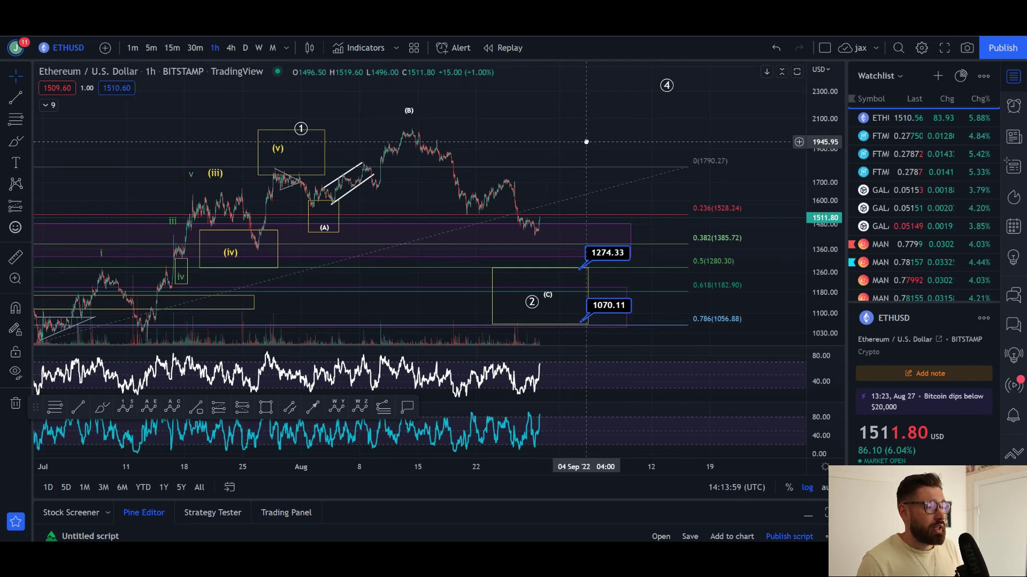
pyautogui.moveTo(820, 154); pyautogui.dragTo(819, 168)
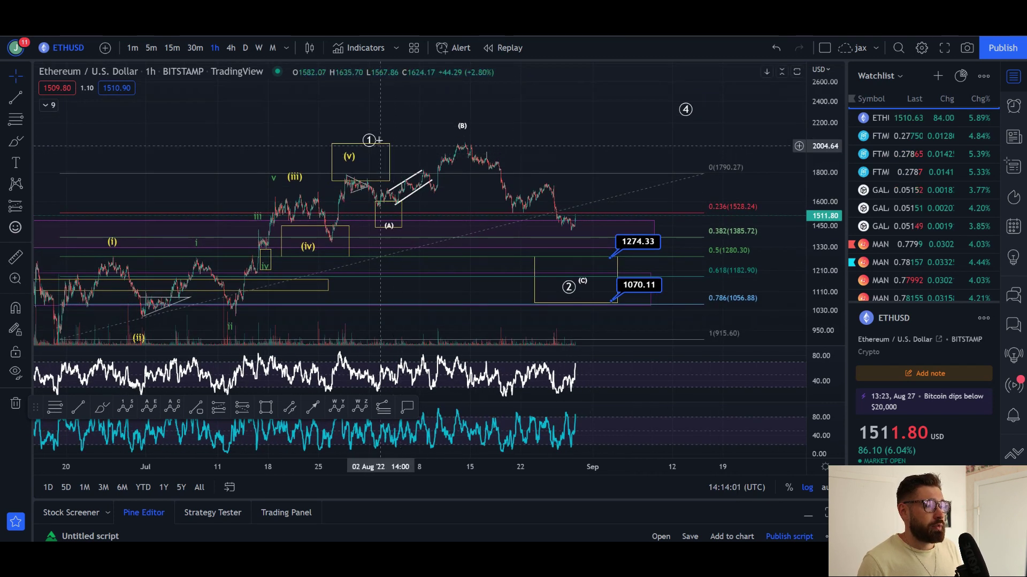
pyautogui.moveTo(444, 141); pyautogui.dragTo(452, 105)
pyautogui.moveTo(632, 110); pyautogui.dragTo(686, 131)
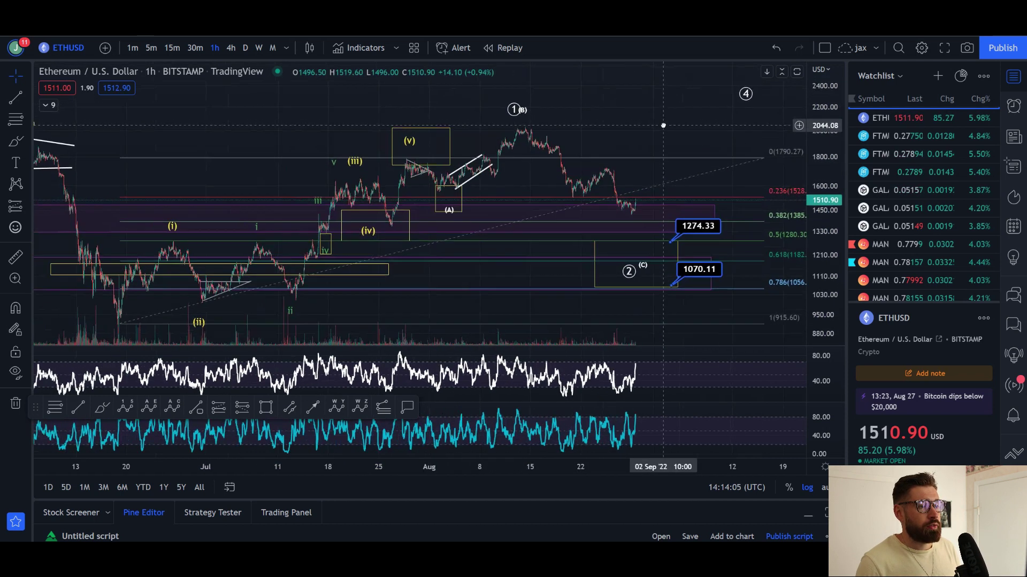
pyautogui.moveTo(329, 115); pyautogui.dragTo(340, 99)
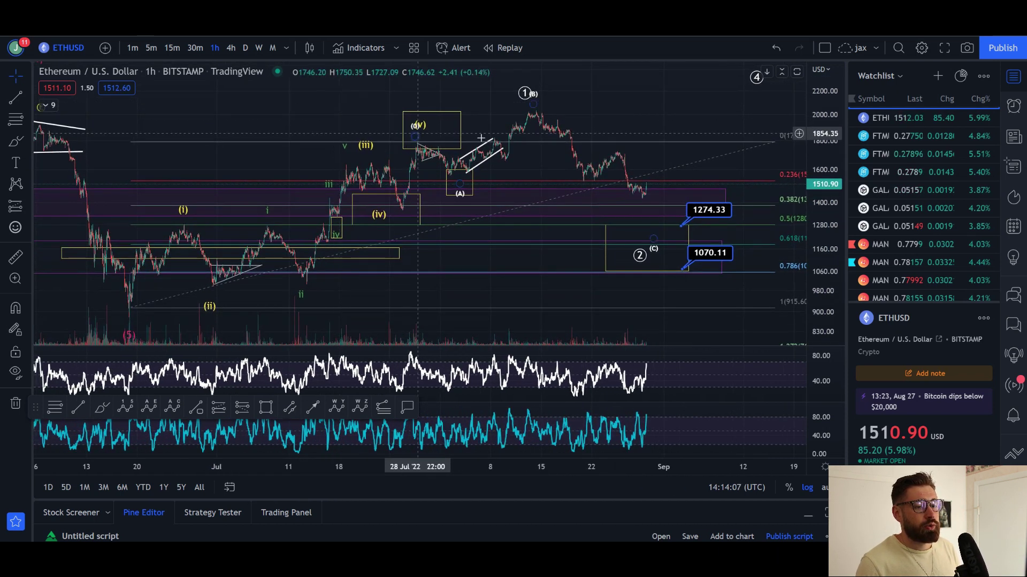
pyautogui.click(54, 407)
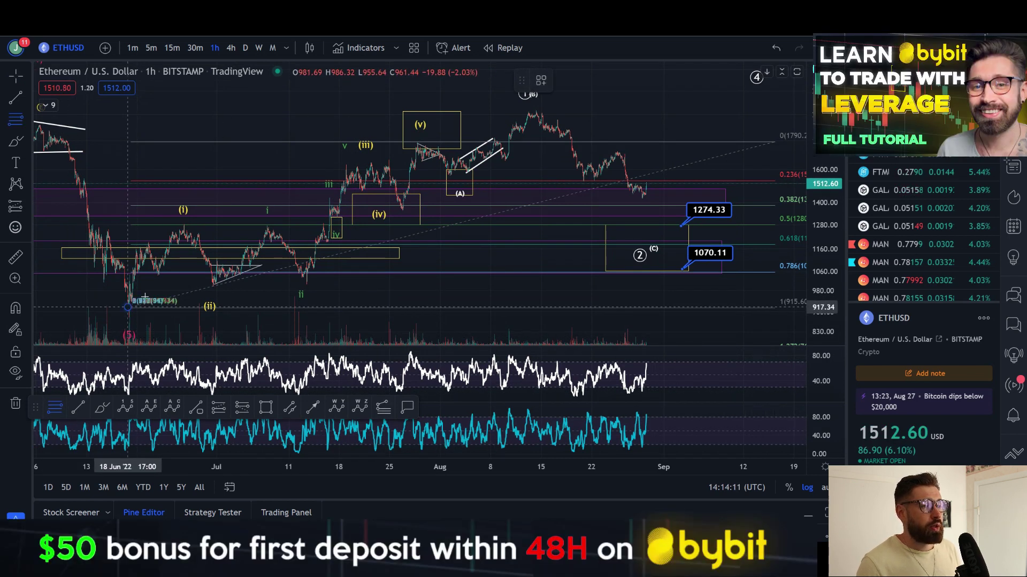
pyautogui.click(144, 296)
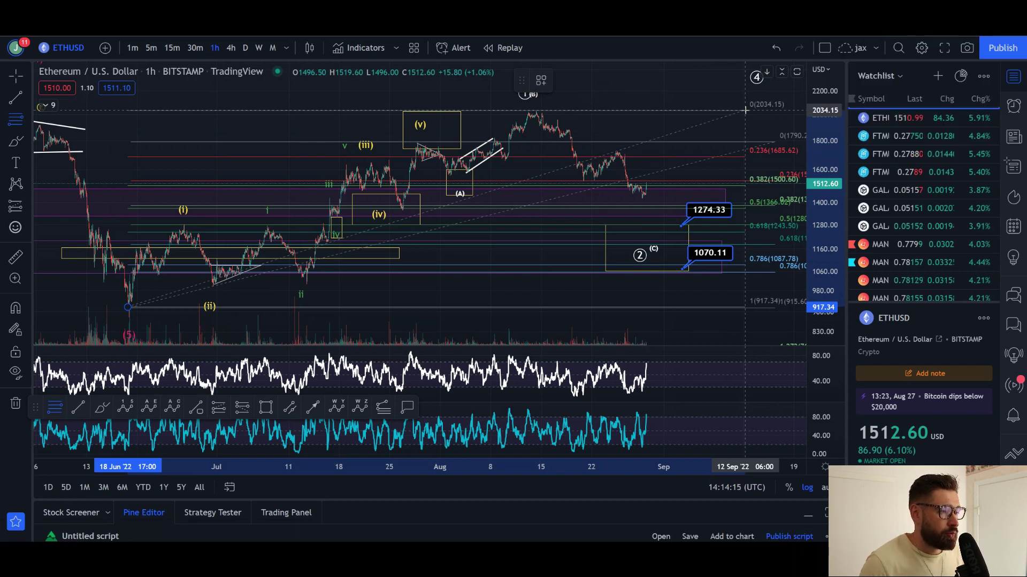
pyautogui.press('Escape')
pyautogui.moveTo(618, 95)
pyautogui.mouseDown()
pyautogui.moveTo(577, 114)
pyautogui.moveTo(633, 179)
pyautogui.moveTo(633, 135)
pyautogui.moveTo(600, 132)
pyautogui.mouseUp()
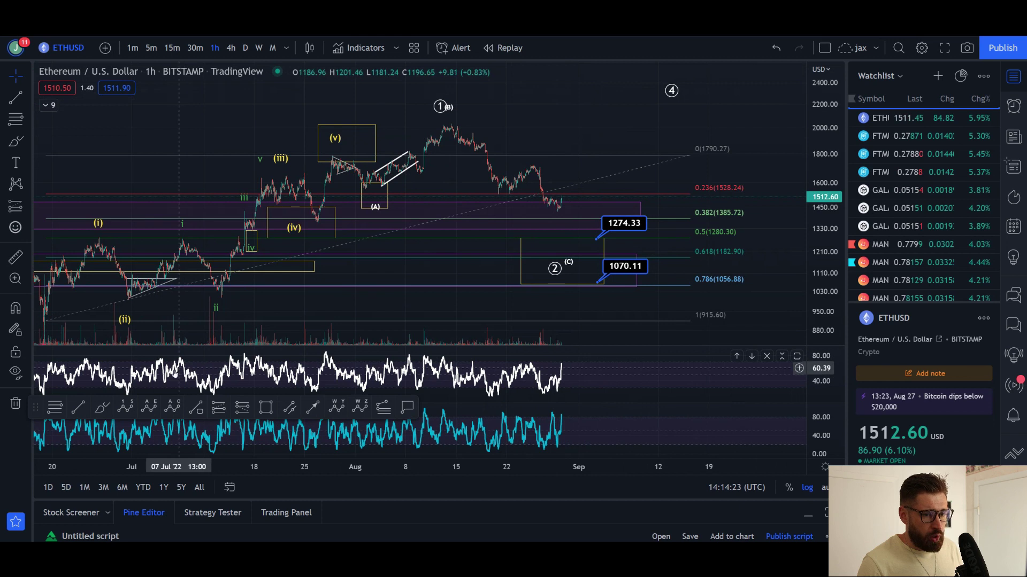
pyautogui.moveTo(446, 128)
pyautogui.mouseDown()
pyautogui.moveTo(515, 191)
pyautogui.moveTo(528, 162)
pyautogui.moveTo(586, 273)
pyautogui.moveTo(610, 284)
pyautogui.mouseUp()
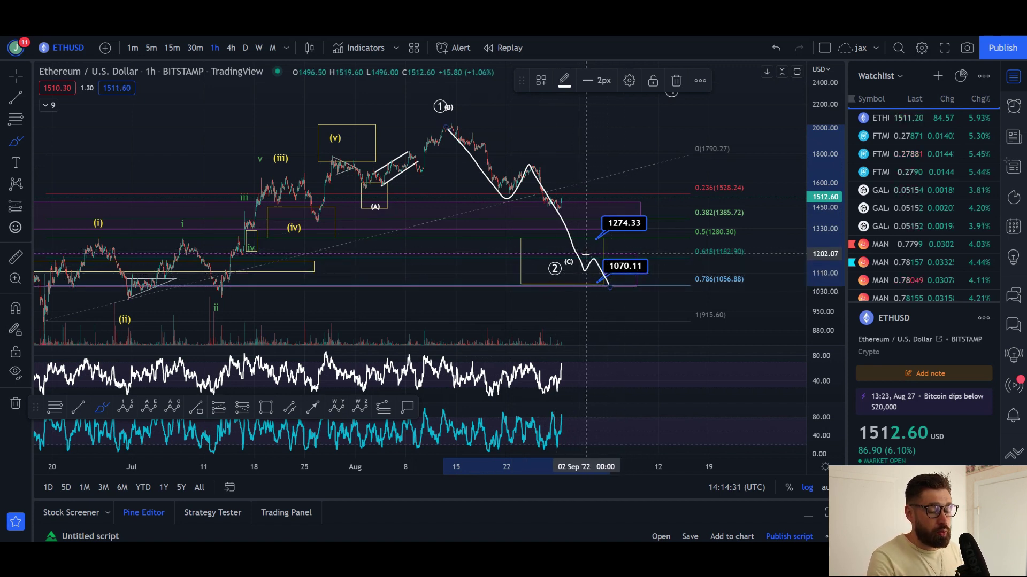
pyautogui.hotkey('ctrl', 'z')
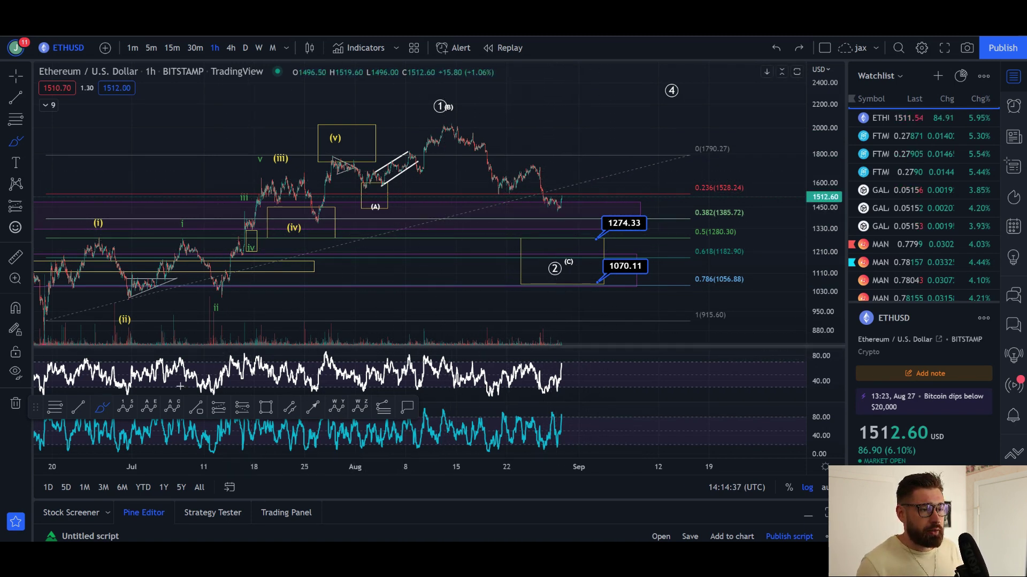
# - Draw an Elliott impulse wave from the 13 Aug peak down to the 1070.11 target
pyautogui.click(125, 407)
pyautogui.click(448, 120)
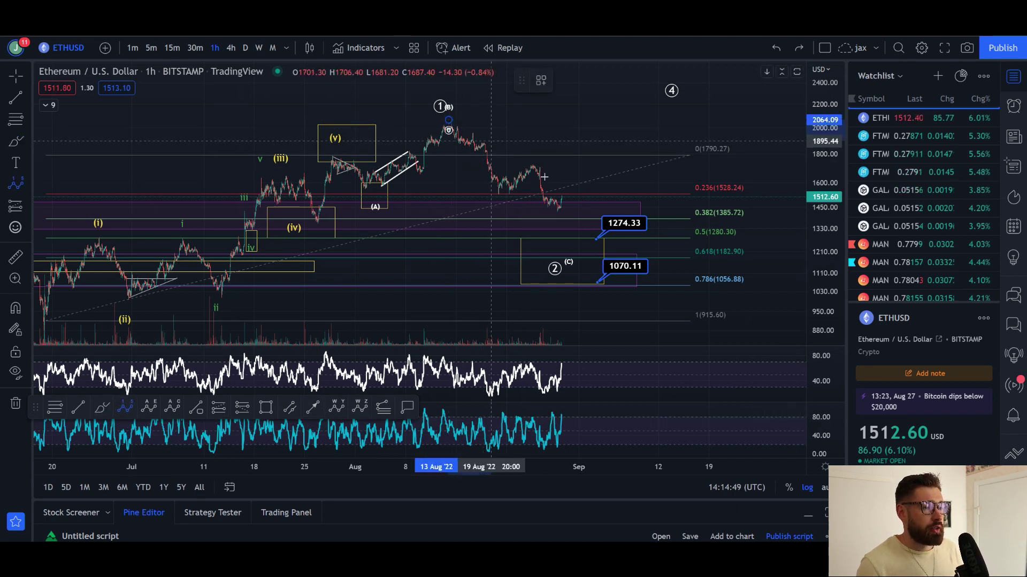
pyautogui.click(494, 196)
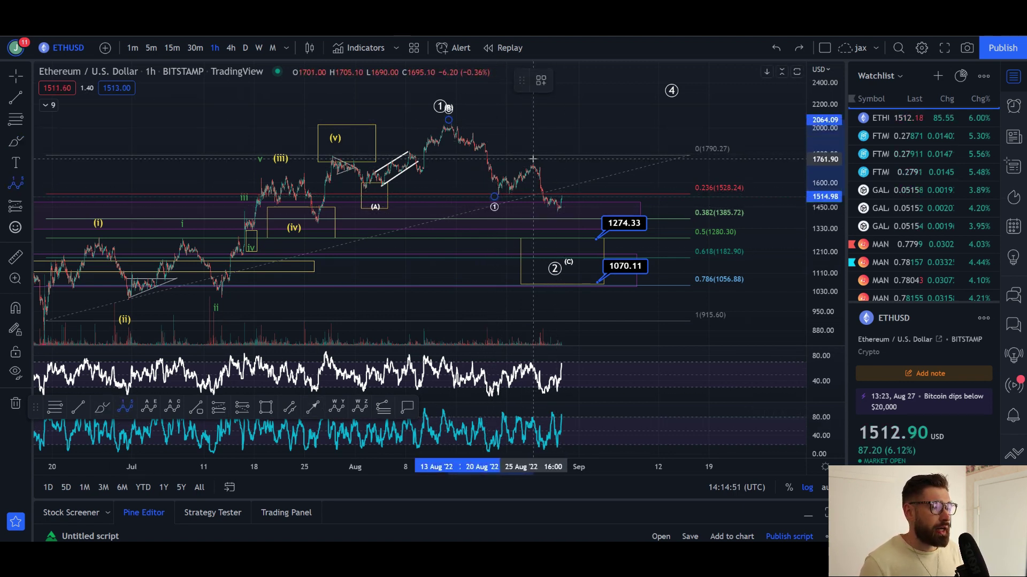
pyautogui.click(533, 159)
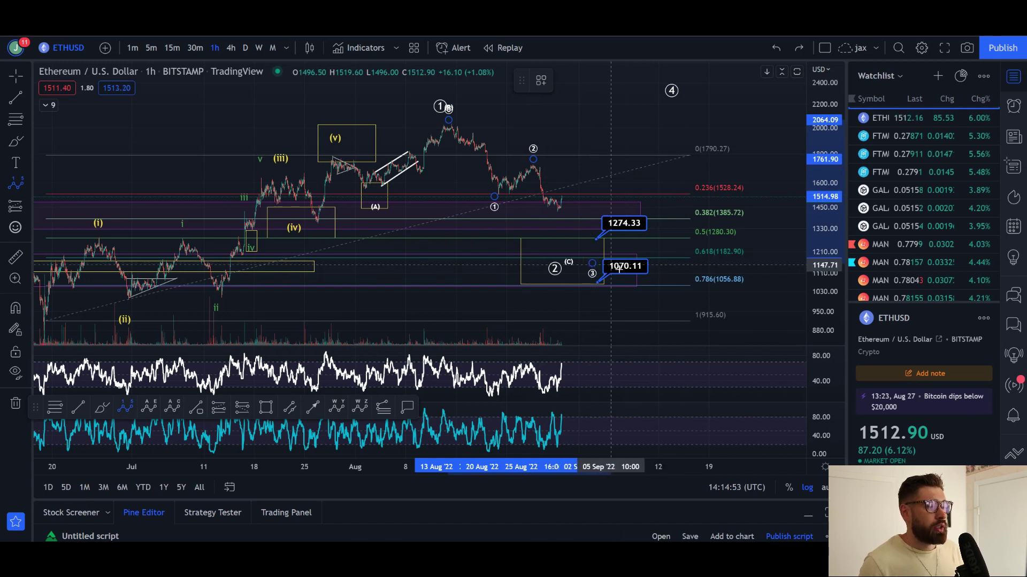
pyautogui.click(631, 280)
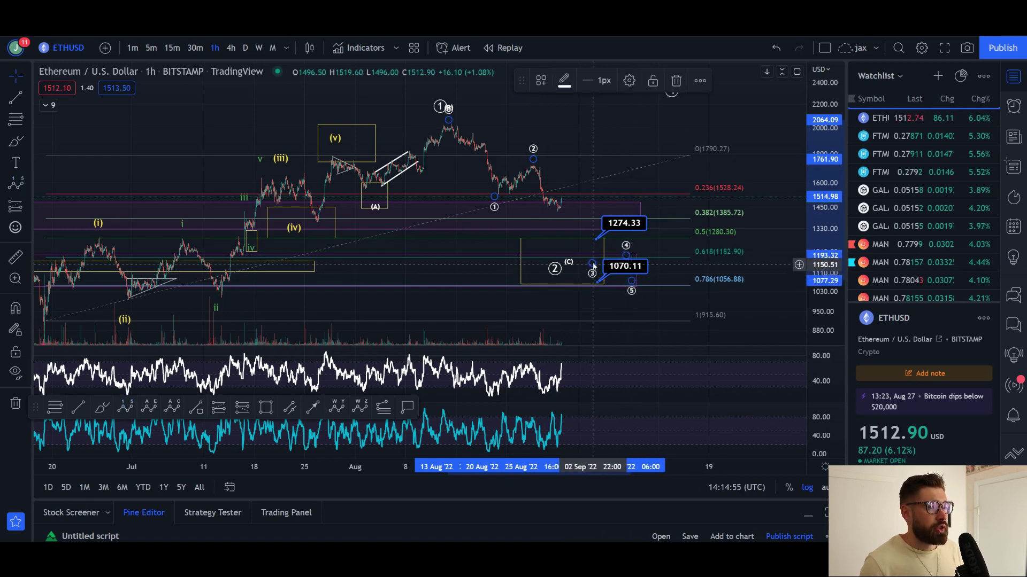
# - Change the new Elliott wave's colour to green
pyautogui.doubleClick(592, 266)
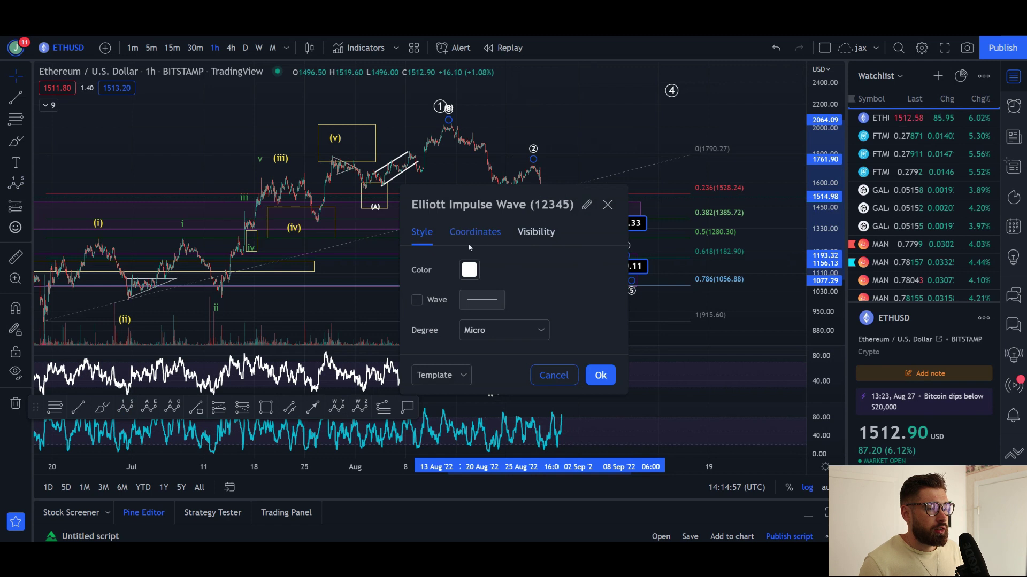
pyautogui.click(467, 271)
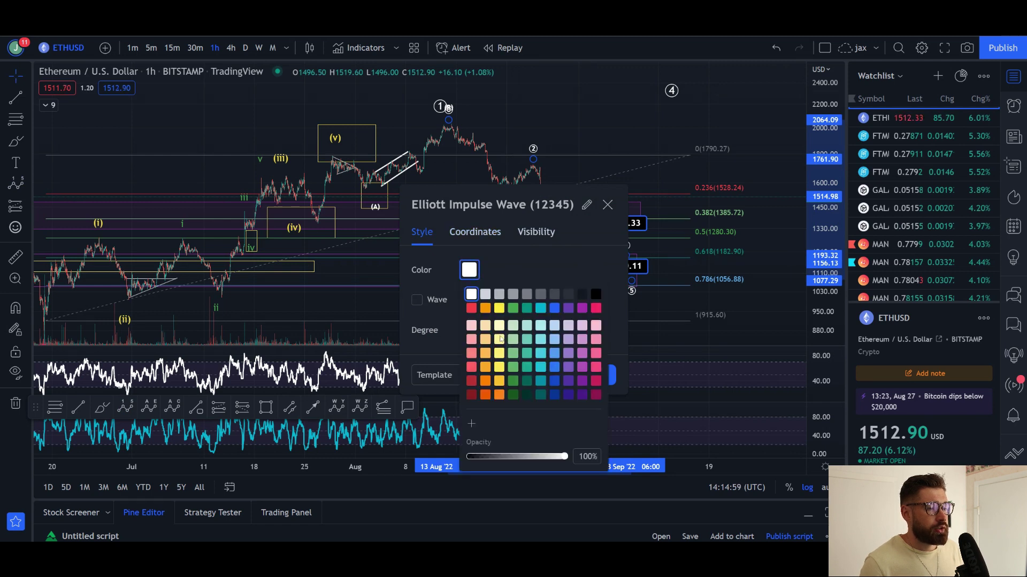
pyautogui.click(563, 259)
pyautogui.click(601, 375)
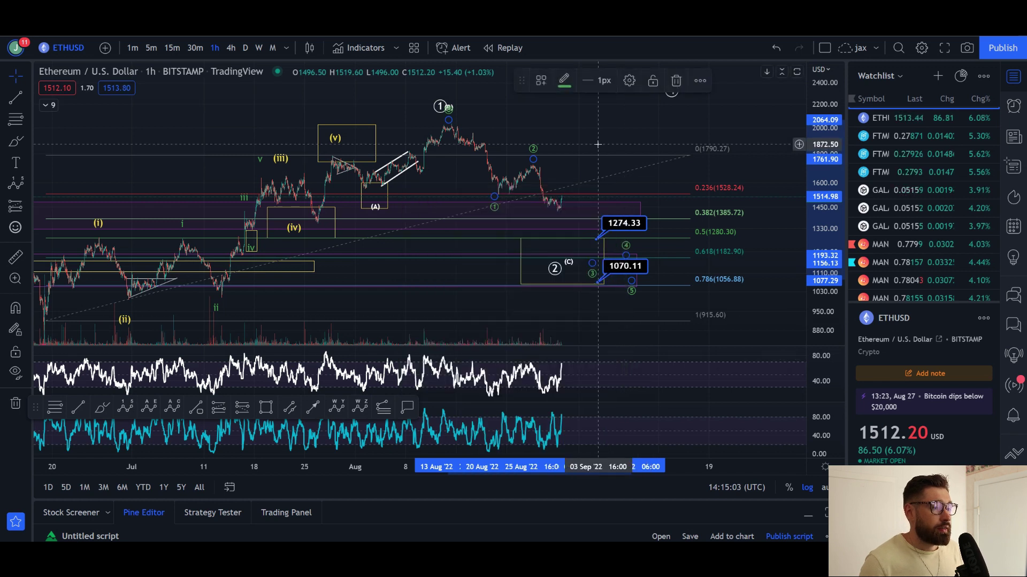
# - Zoom in and draw a smaller impulse wave from the 1727.85 high to the 1425.50 low
pyautogui.scroll(2, 754, 212)
pyautogui.scroll(2, 820, 246)
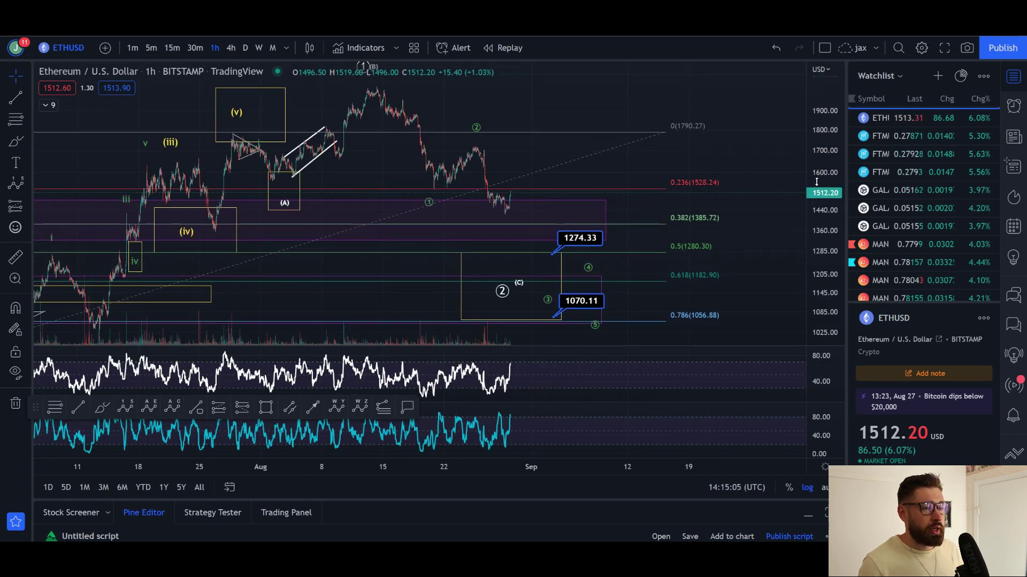
pyautogui.scroll(1, 421, 222)
pyautogui.click(126, 408)
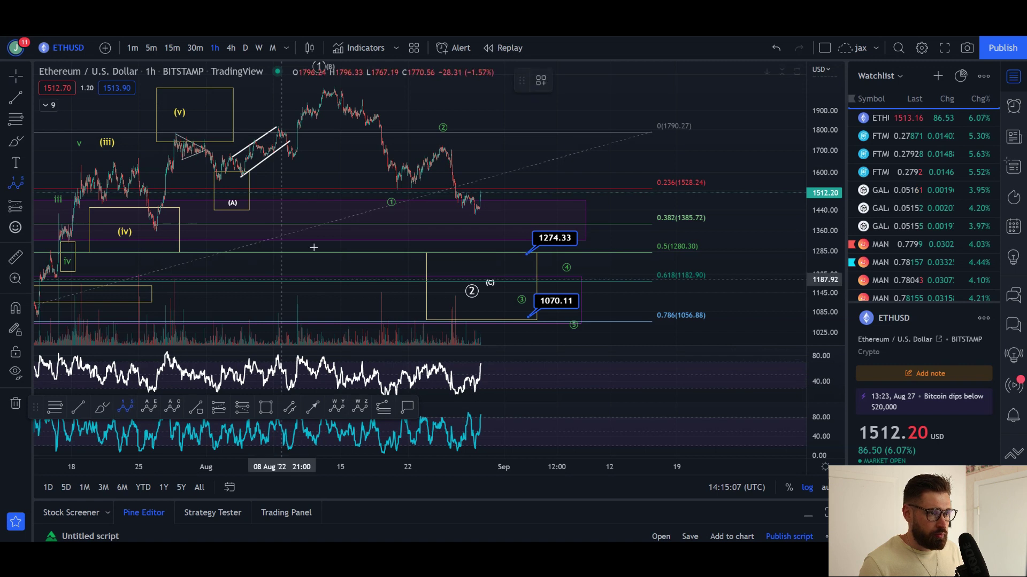
pyautogui.click(440, 144)
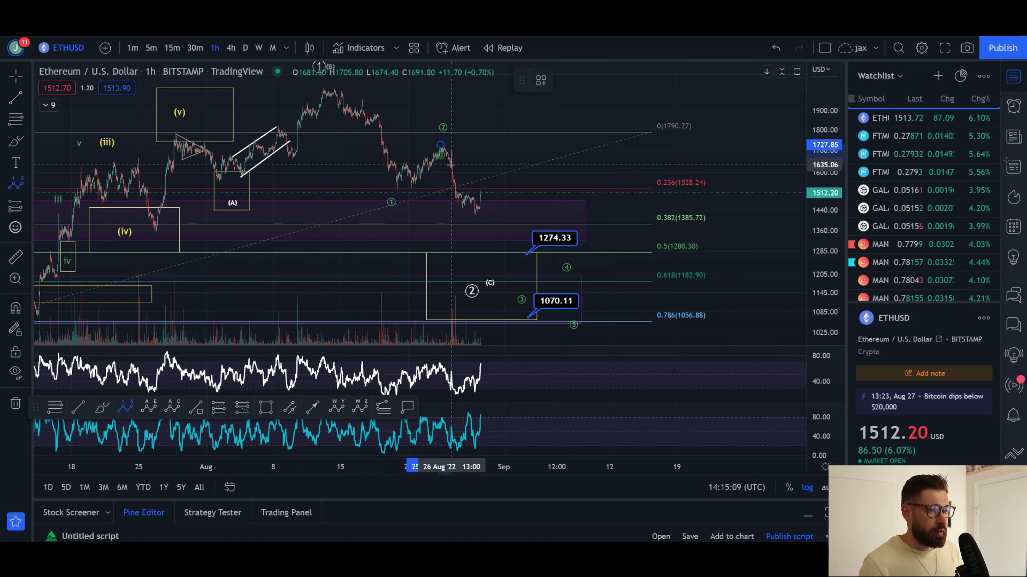
pyautogui.click(452, 151)
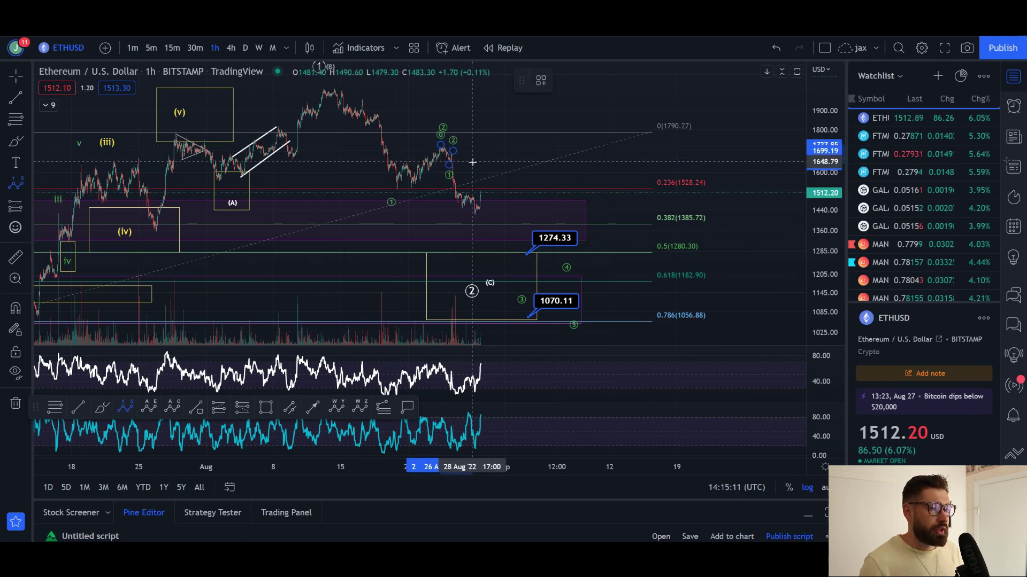
pyautogui.click(479, 216)
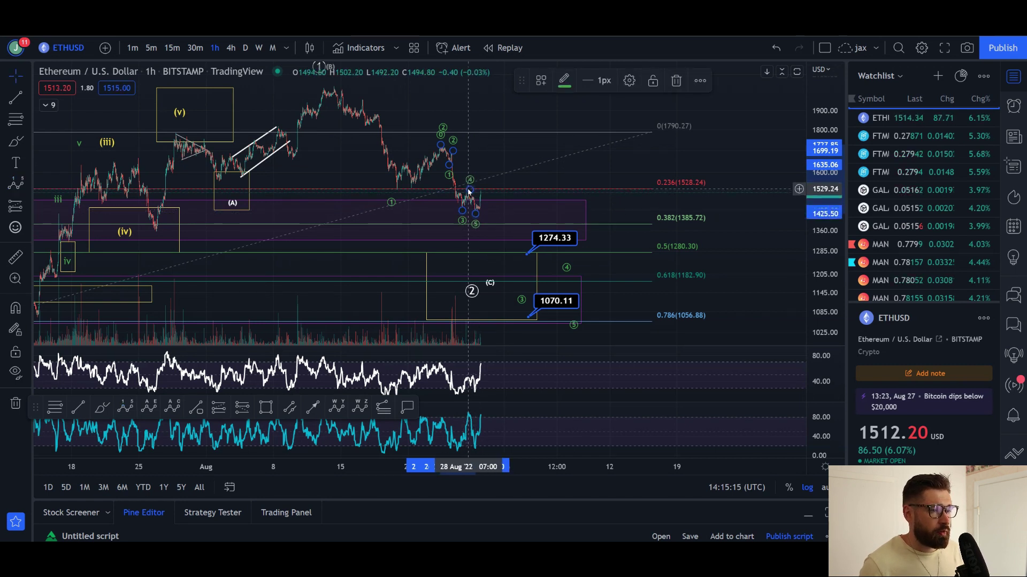
# - Set the smaller wave's degree to Submicro and its colour to light pink
pyautogui.doubleClick(468, 190)
pyautogui.click(483, 330)
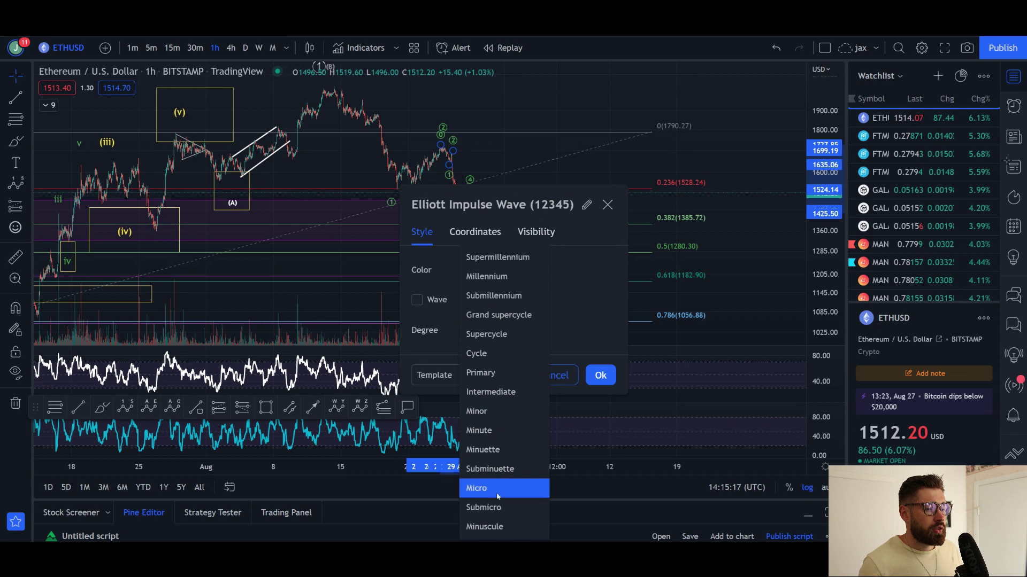
pyautogui.click(495, 507)
pyautogui.click(470, 271)
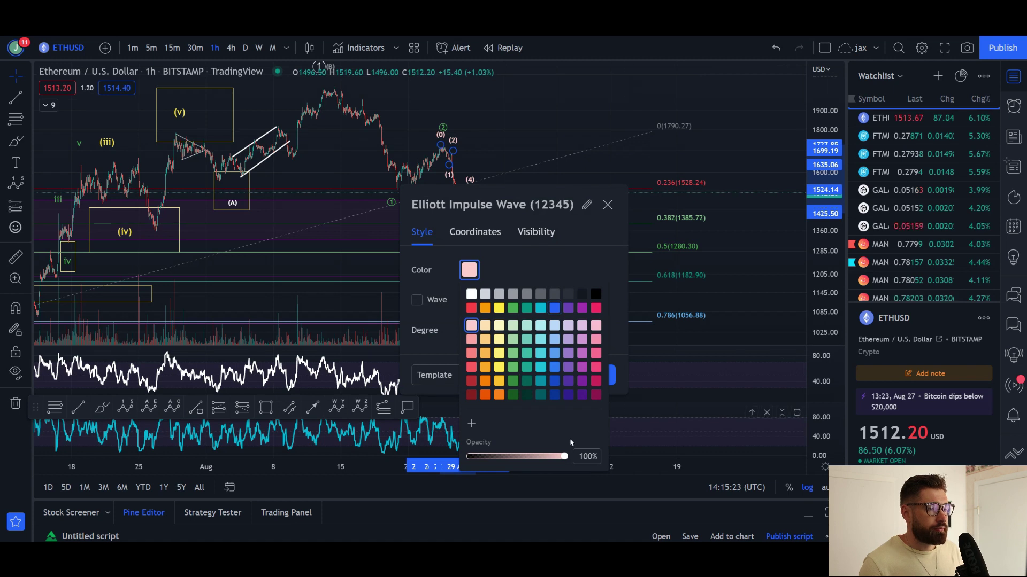
pyautogui.click(565, 259)
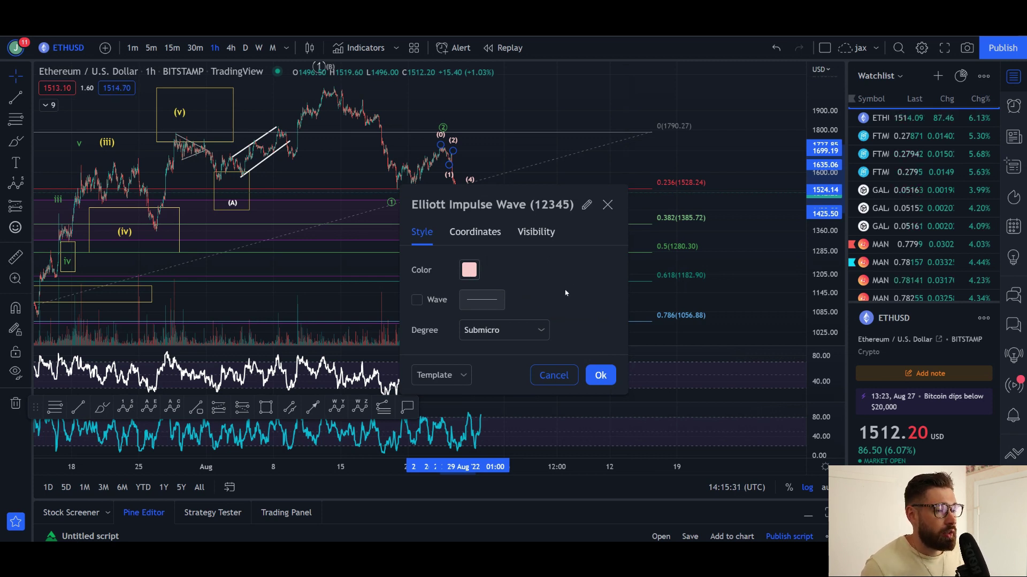
pyautogui.click(601, 376)
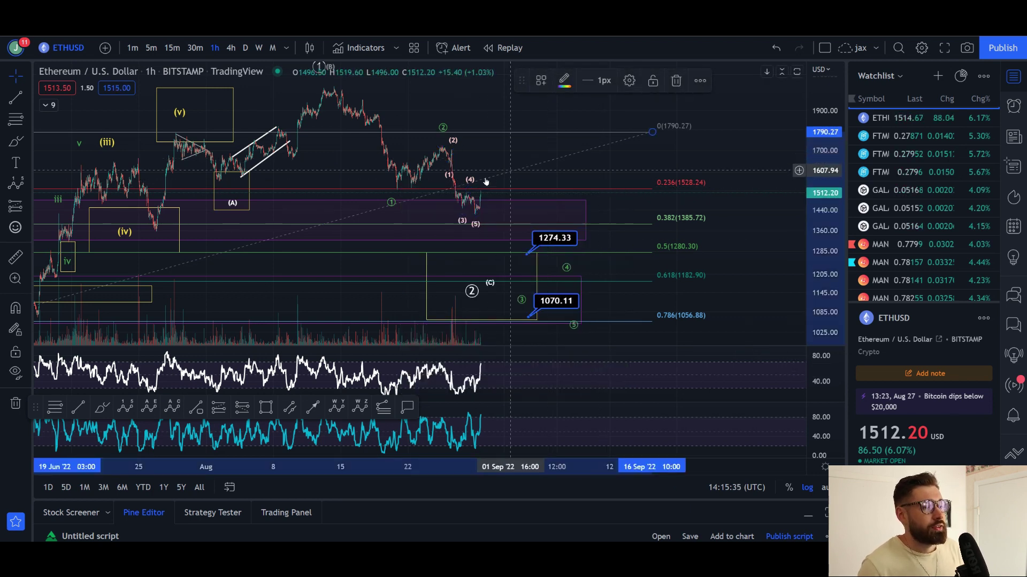
# - Draw a Fib retracement from the 1727.85 peak to the 1423.12 low and stretch the price scale
pyautogui.scroll(1, 475, 136)
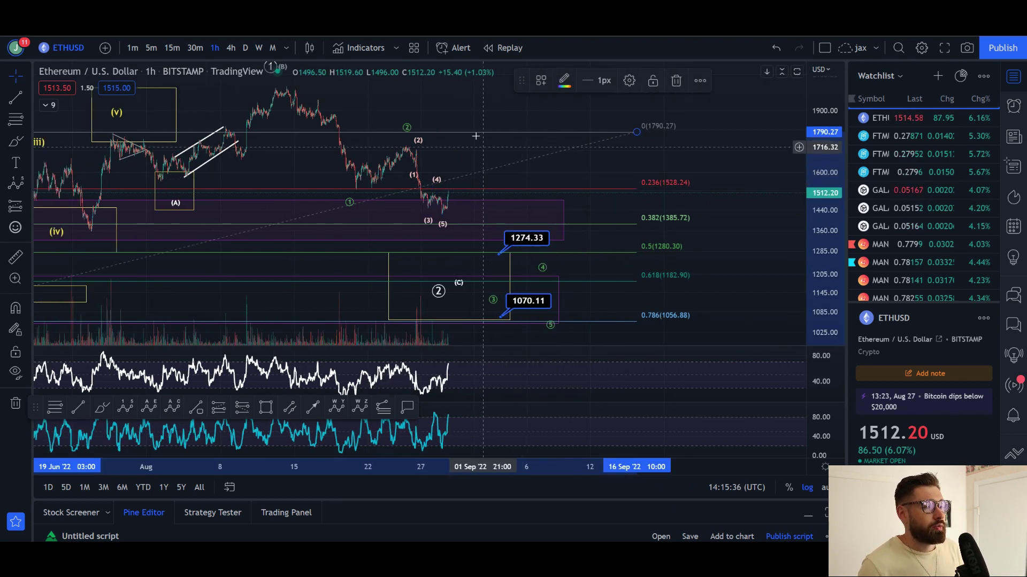
pyautogui.click(500, 173)
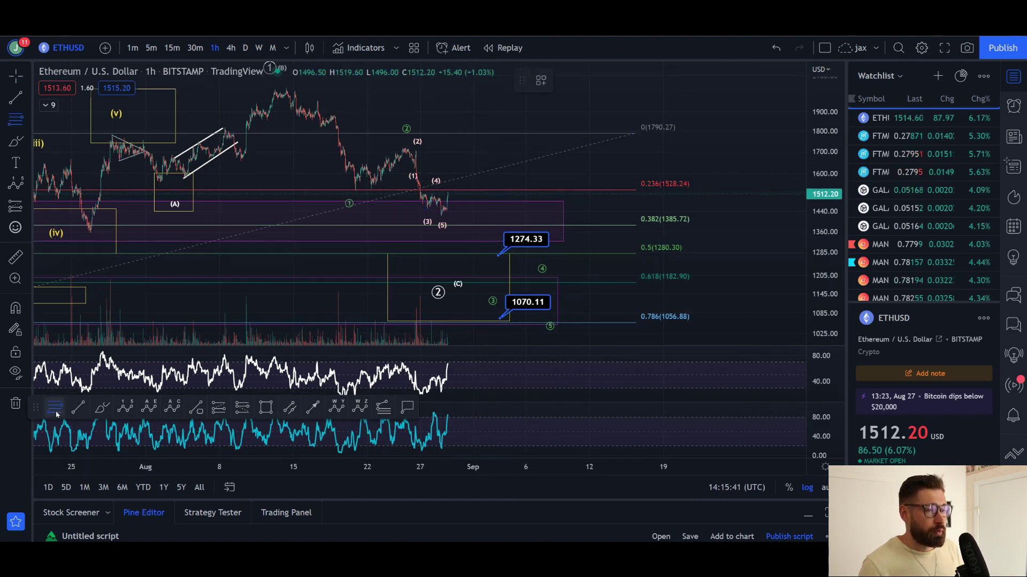
pyautogui.click(406, 146)
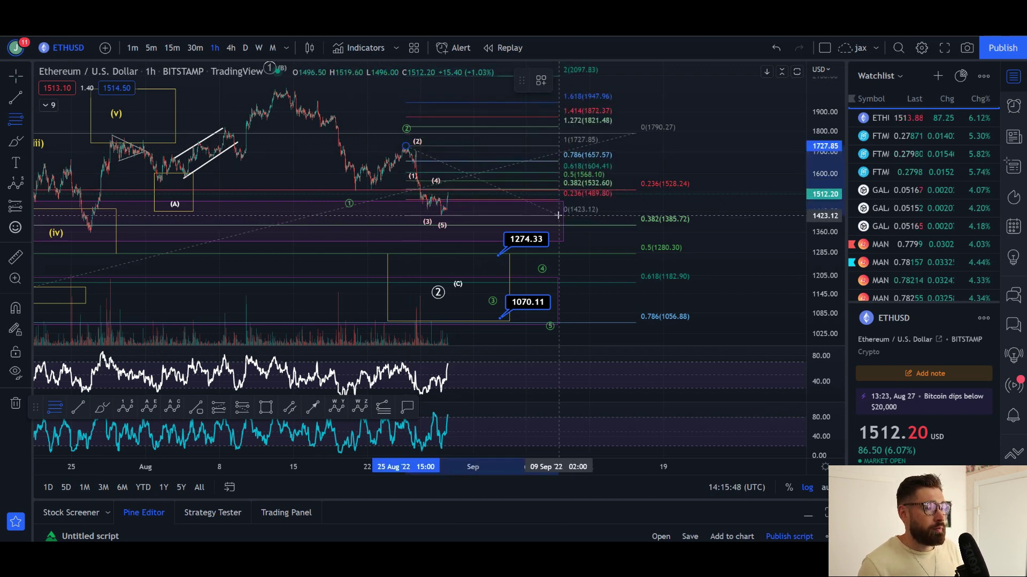
pyautogui.click(558, 216)
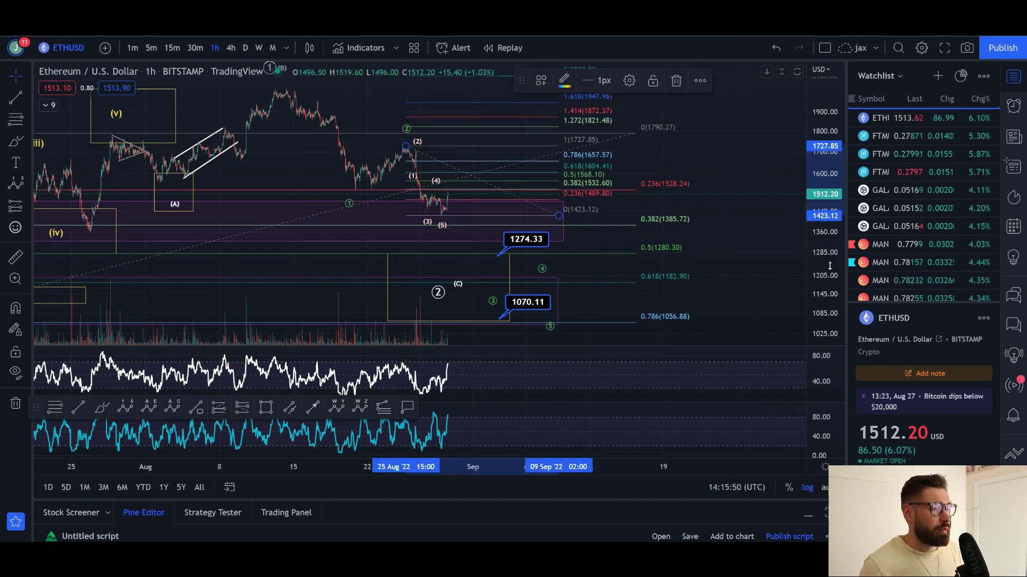
pyautogui.moveTo(833, 271); pyautogui.dragTo(826, 198)
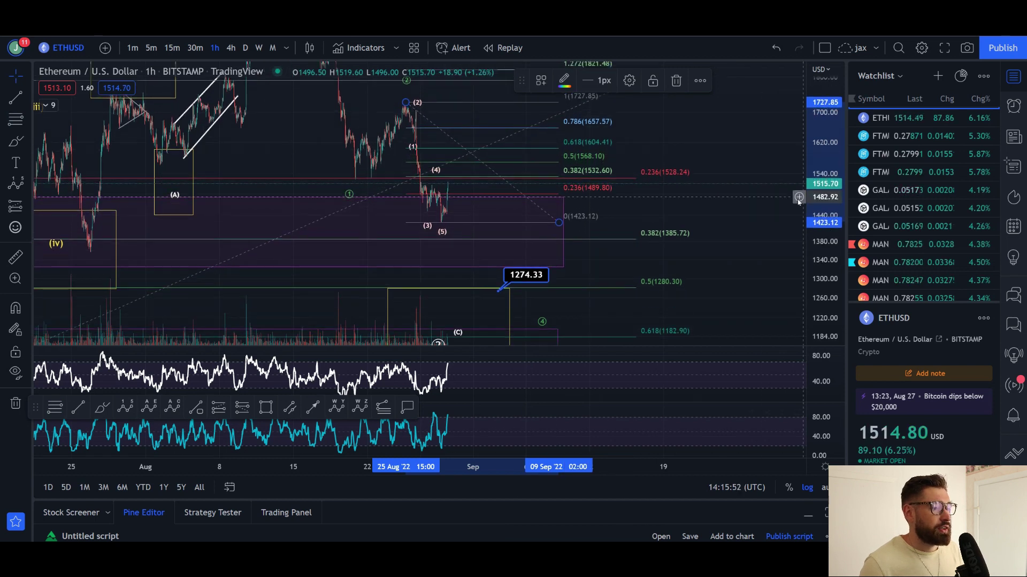
pyautogui.moveTo(629, 156); pyautogui.dragTo(634, 168)
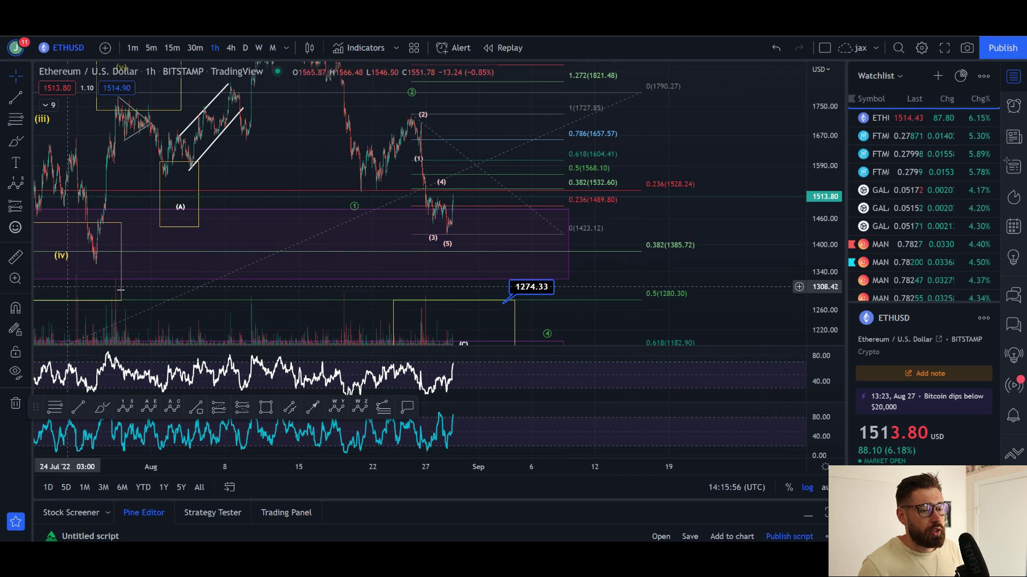
# - Draw a rectangle over the 0.618–0.786 zone (about 1570–1658), then zoom out and pan
pyautogui.click(265, 408)
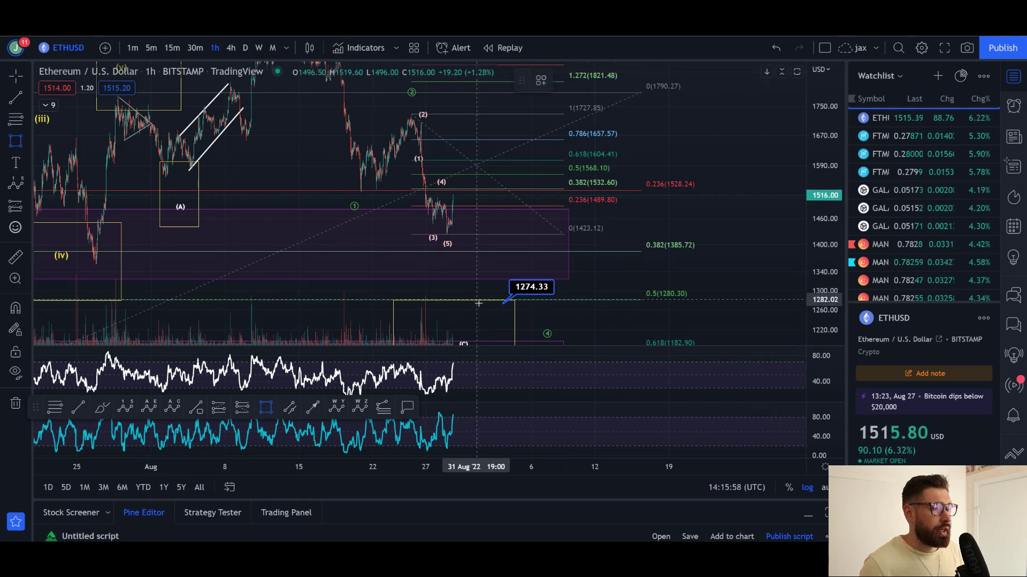
pyautogui.moveTo(455, 172)
pyautogui.mouseDown()
pyautogui.moveTo(505, 171)
pyautogui.moveTo(524, 140)
pyautogui.mouseUp()
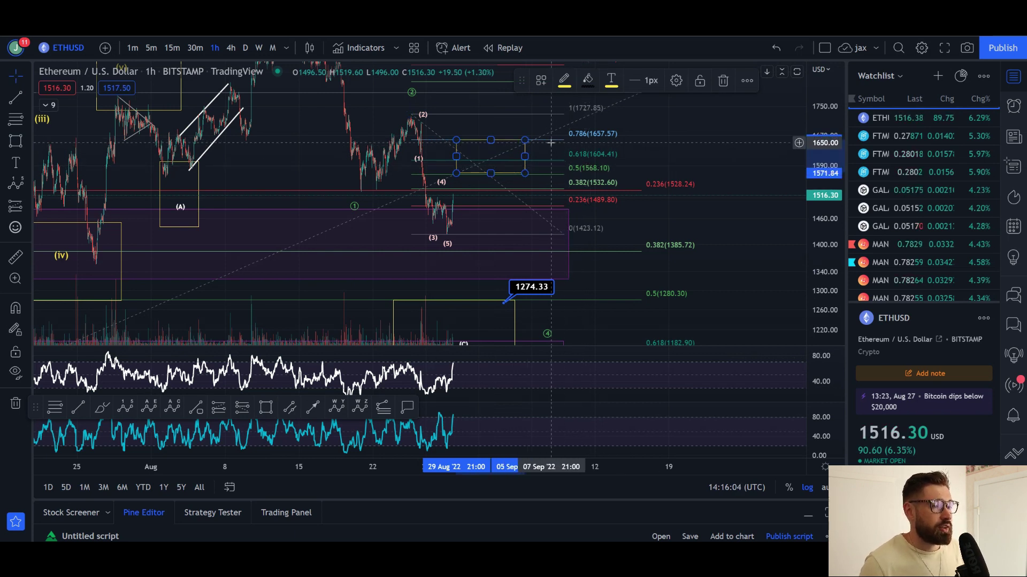
pyautogui.scroll(-3, 529, 161)
pyautogui.moveTo(821, 161); pyautogui.dragTo(820, 206)
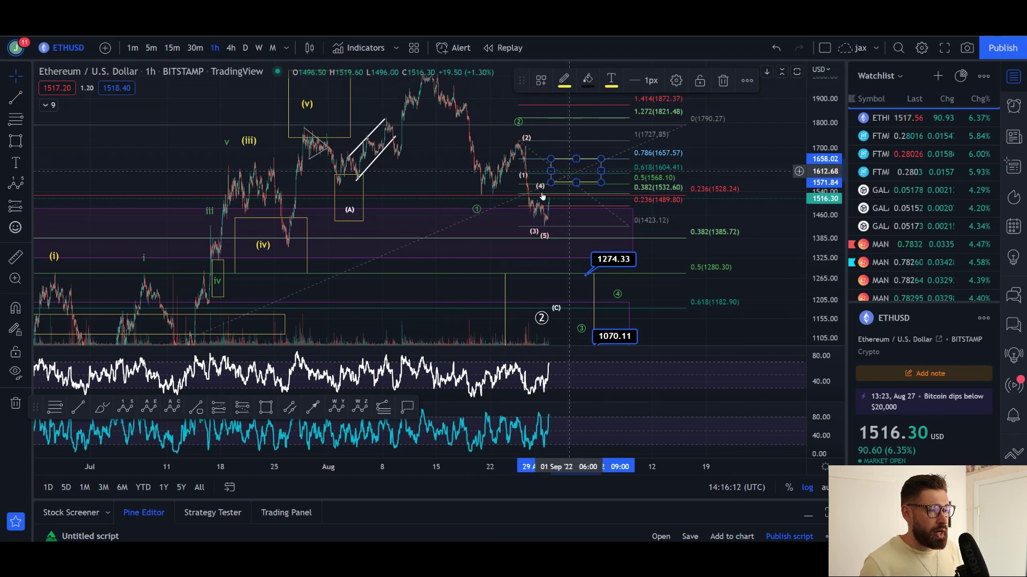
pyautogui.moveTo(470, 224); pyautogui.dragTo(444, 228)
# - Label the recent drop with a Minuscule-degree impulse wave and sketch a white path from wave 2
pyautogui.click(126, 407)
pyautogui.click(490, 142)
pyautogui.doubleClick(506, 234)
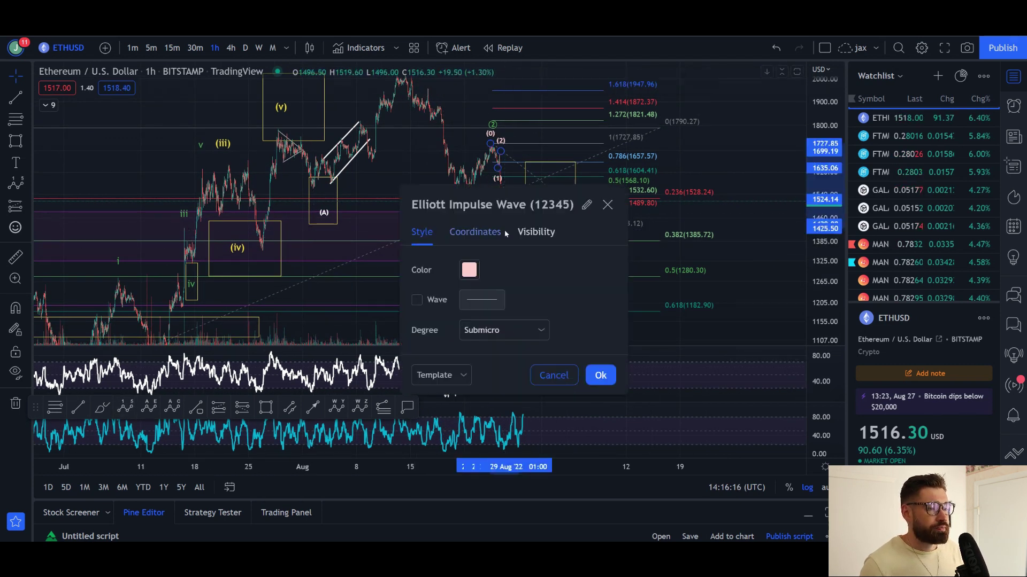
pyautogui.click(508, 330)
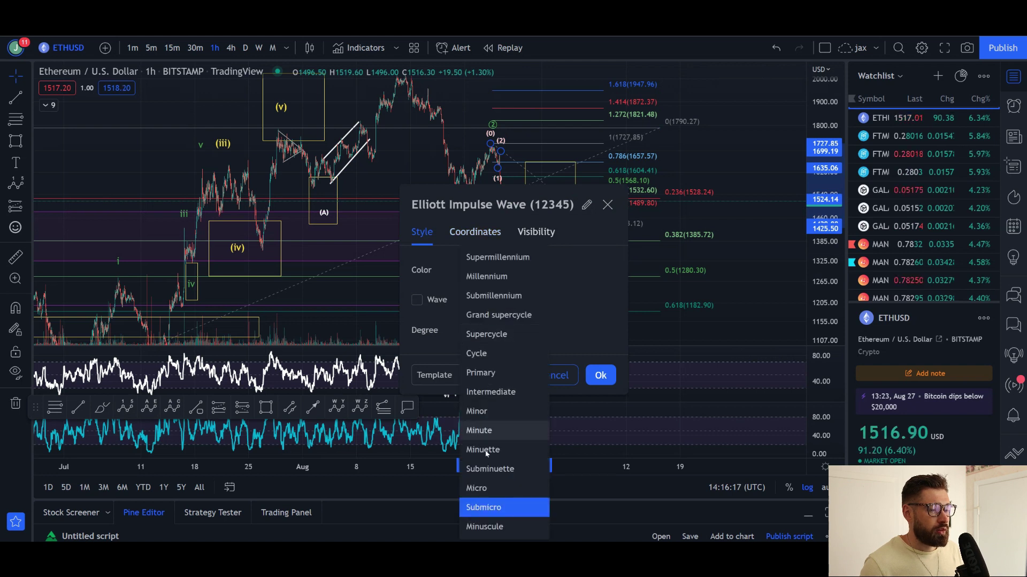
pyautogui.click(497, 524)
pyautogui.click(609, 373)
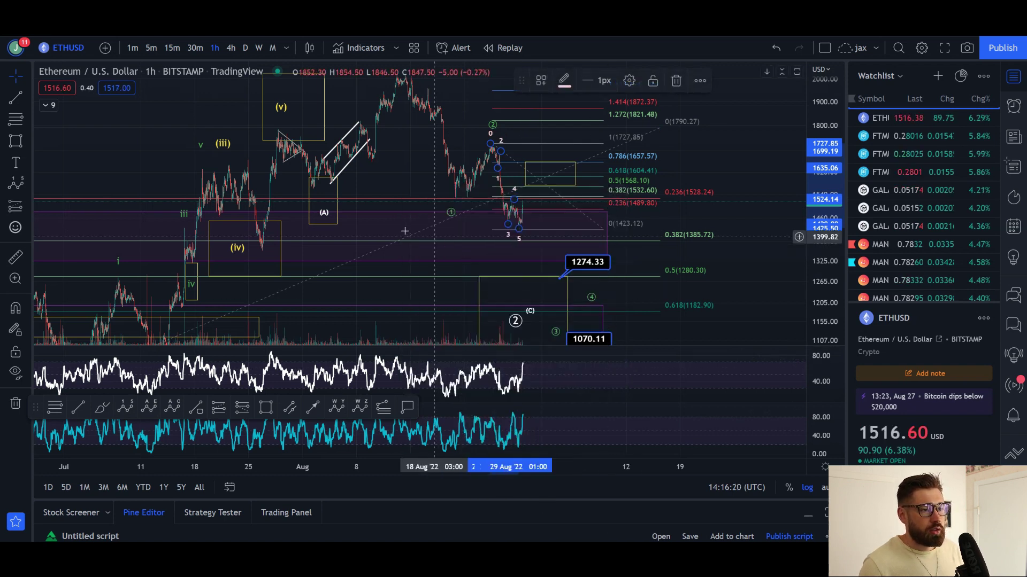
pyautogui.click(102, 407)
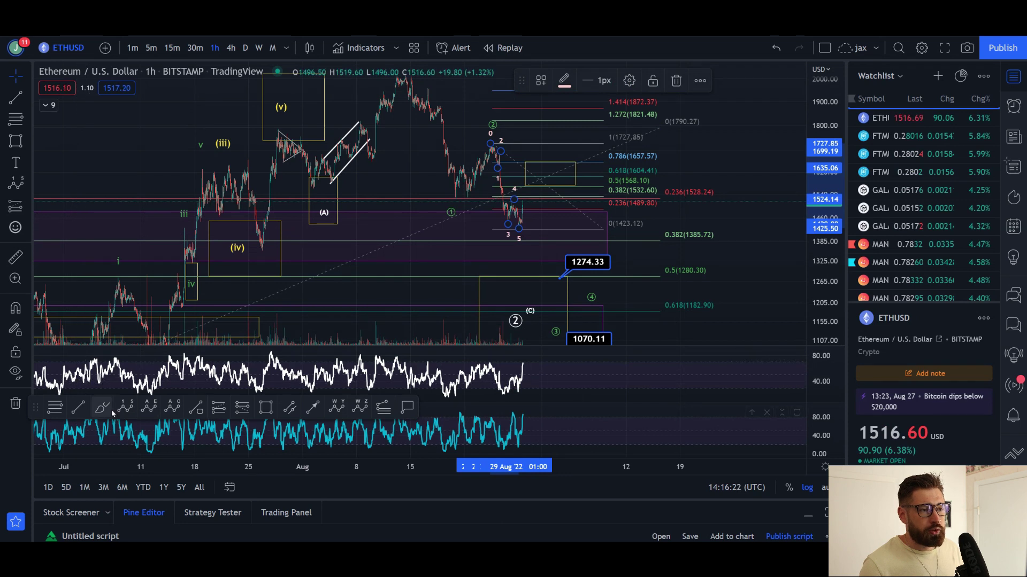
pyautogui.moveTo(489, 142)
pyautogui.mouseDown()
pyautogui.moveTo(517, 227)
pyautogui.moveTo(531, 176)
pyautogui.mouseUp()
# - Extend the white path down toward 1274 and 1070, then switch to the 4h ETHUSD chart
pyautogui.moveTo(542, 213)
pyautogui.mouseDown()
pyautogui.moveTo(560, 300)
pyautogui.moveTo(573, 284)
pyautogui.moveTo(581, 330)
pyautogui.mouseUp()
pyautogui.moveTo(810, 246); pyautogui.dragTo(810, 283)
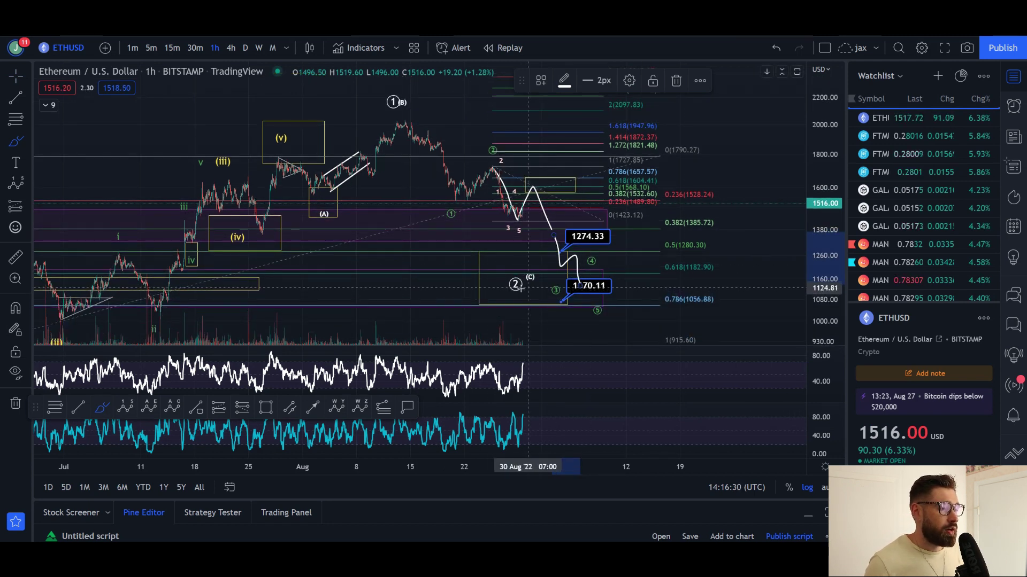
pyautogui.hotkey('ctrl', 'z')
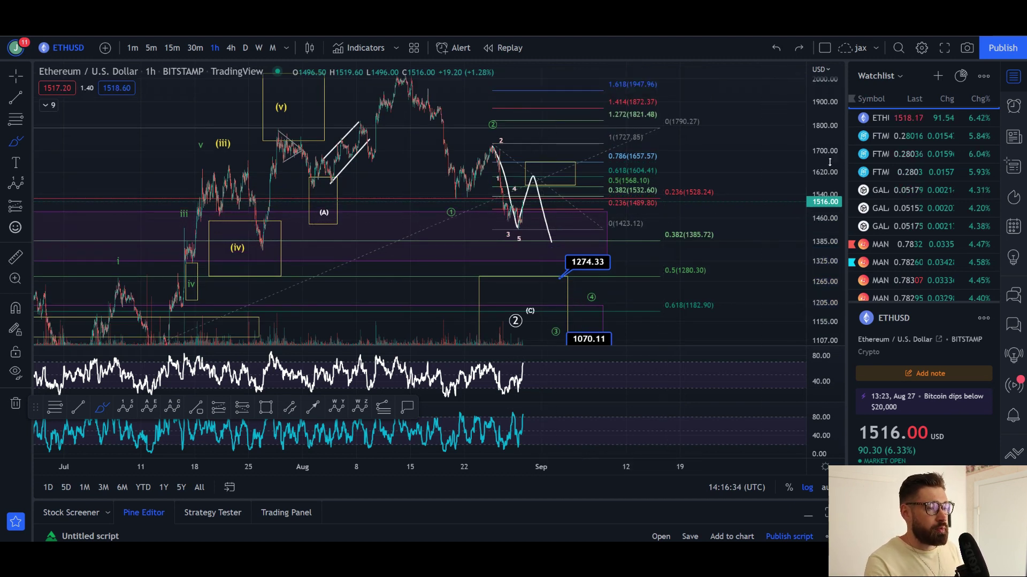
pyautogui.hotkey('ctrl', 'y')
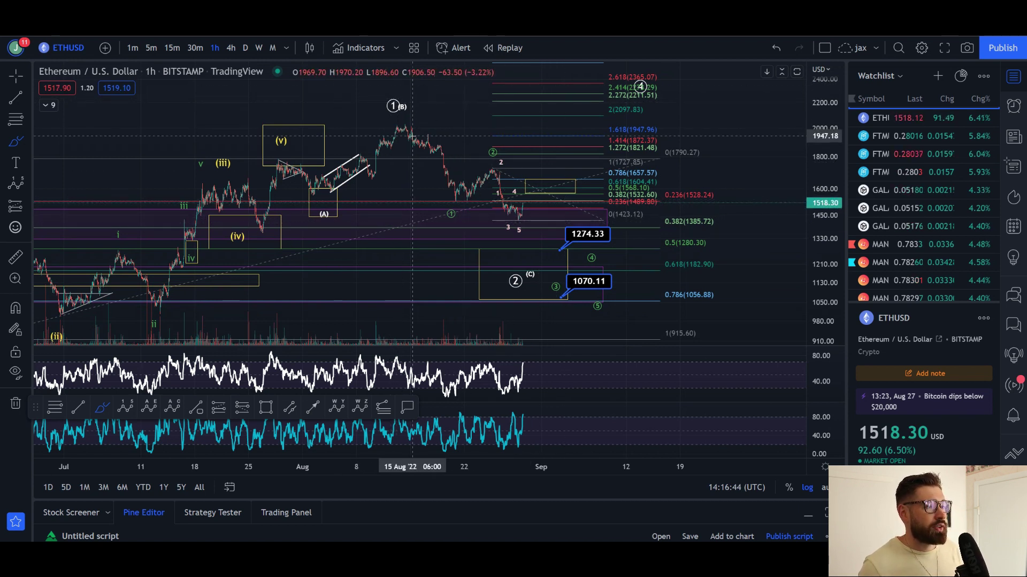
pyautogui.moveTo(832, 174); pyautogui.dragTo(833, 196)
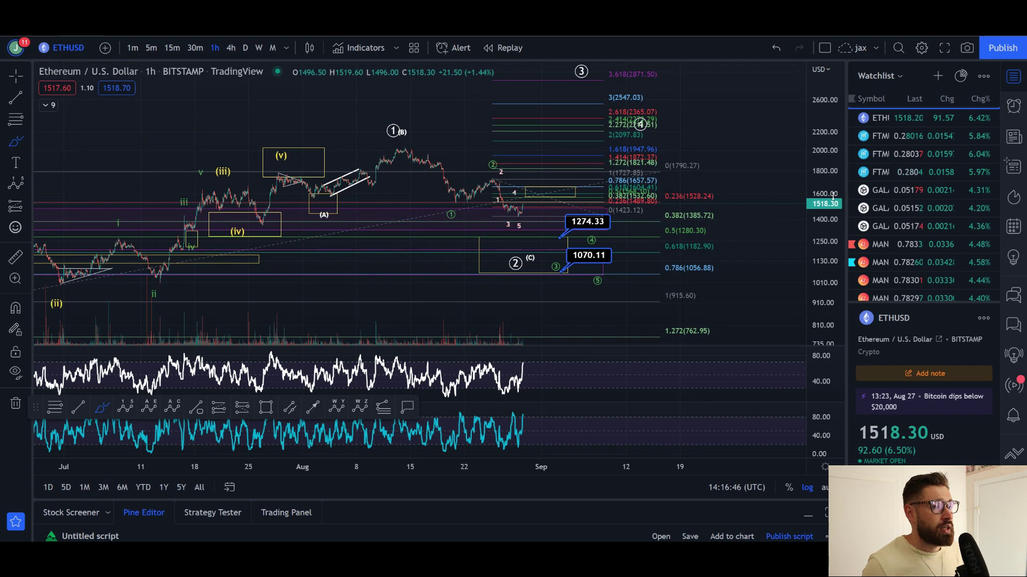
pyautogui.hotkey('ctrl', 'Tab')
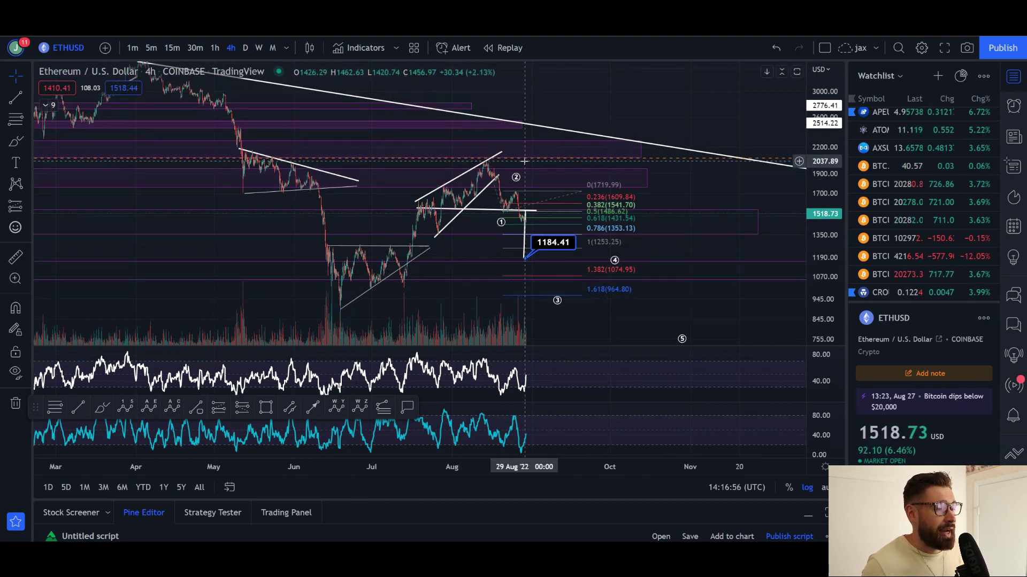
pyautogui.scroll(1, 642, 287)
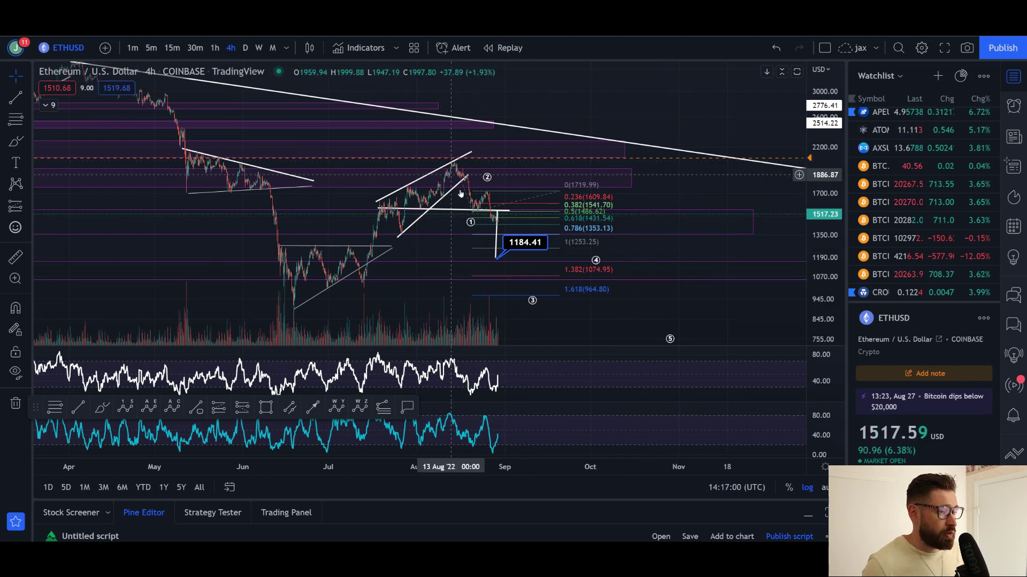
pyautogui.scroll(1, 488, 174)
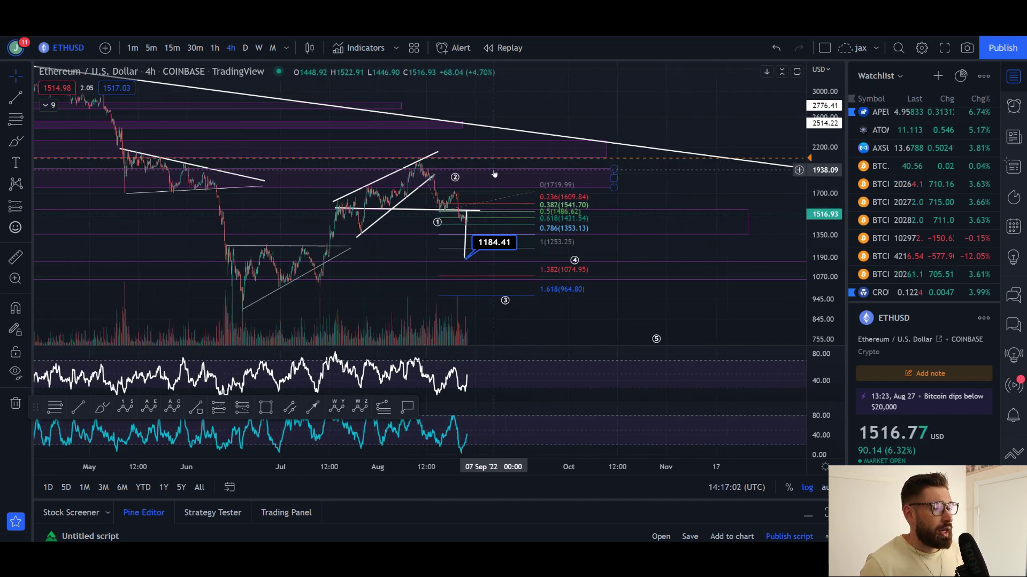
pyautogui.moveTo(831, 298); pyautogui.dragTo(830, 321)
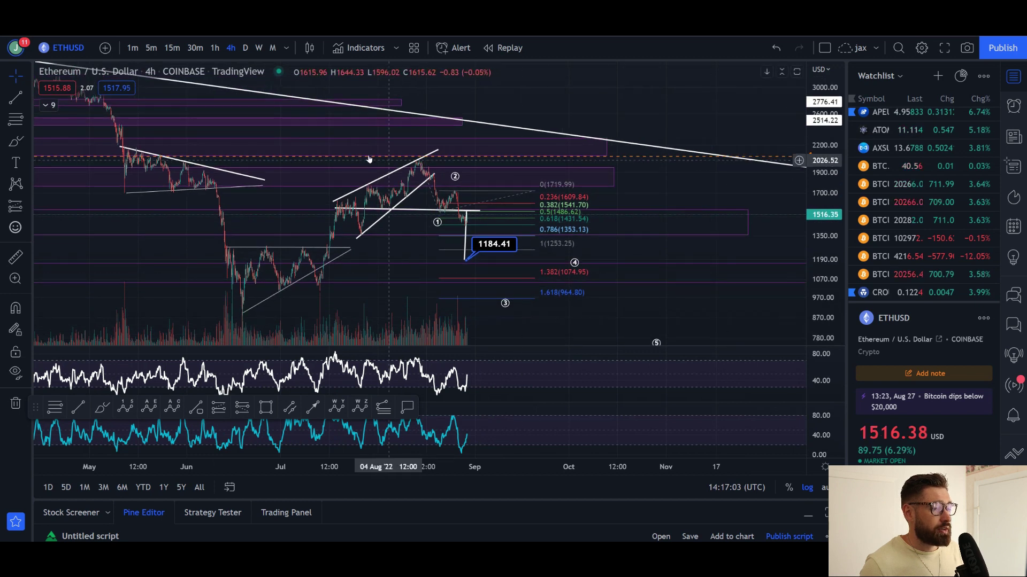
pyautogui.click(102, 411)
pyautogui.moveTo(453, 201)
pyautogui.mouseDown()
pyautogui.moveTo(503, 301)
pyautogui.moveTo(567, 267)
pyautogui.moveTo(650, 341)
pyautogui.mouseUp()
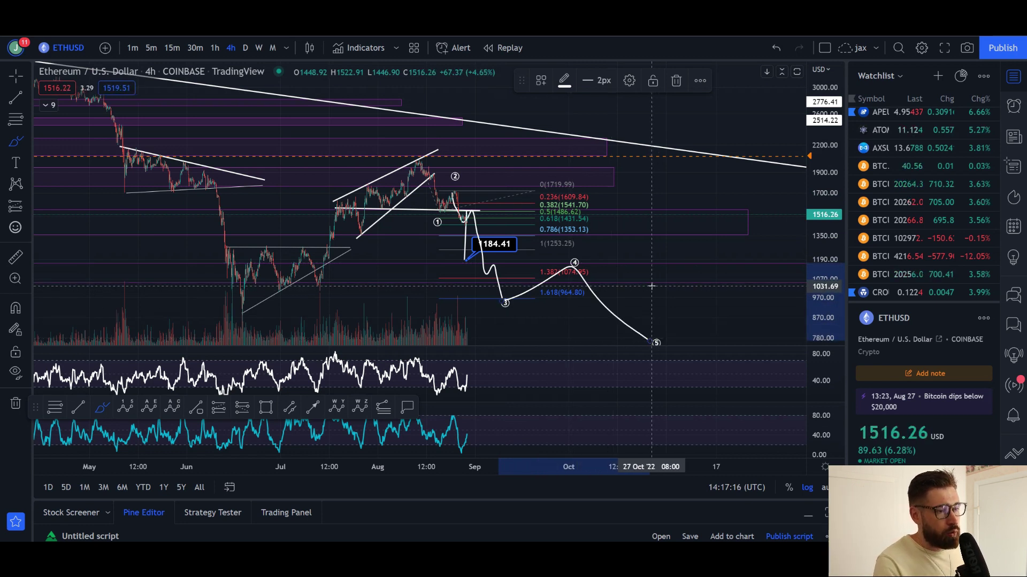
pyautogui.hotkey('ctrl', 'z')
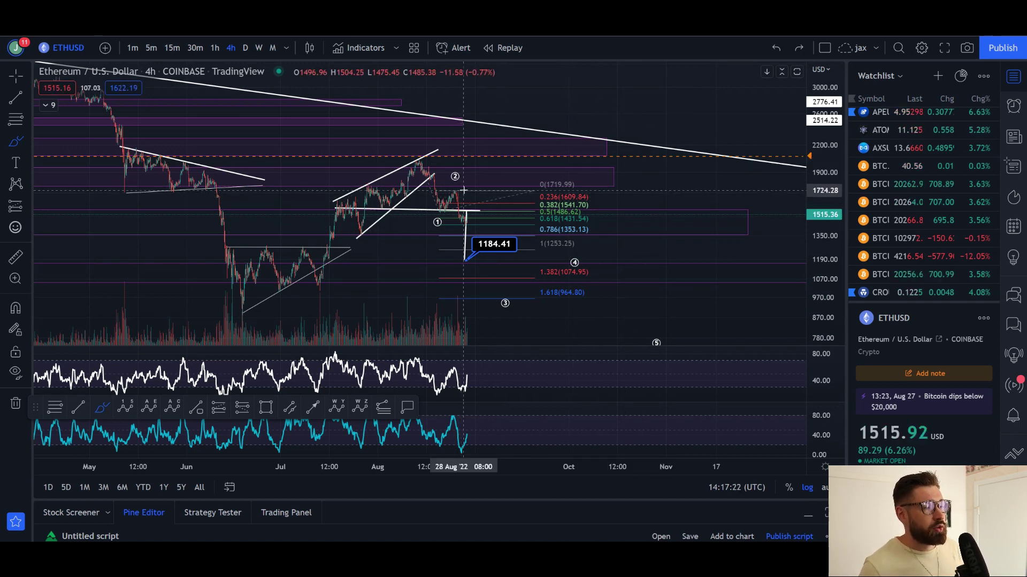
pyautogui.moveTo(834, 264); pyautogui.dragTo(834, 244)
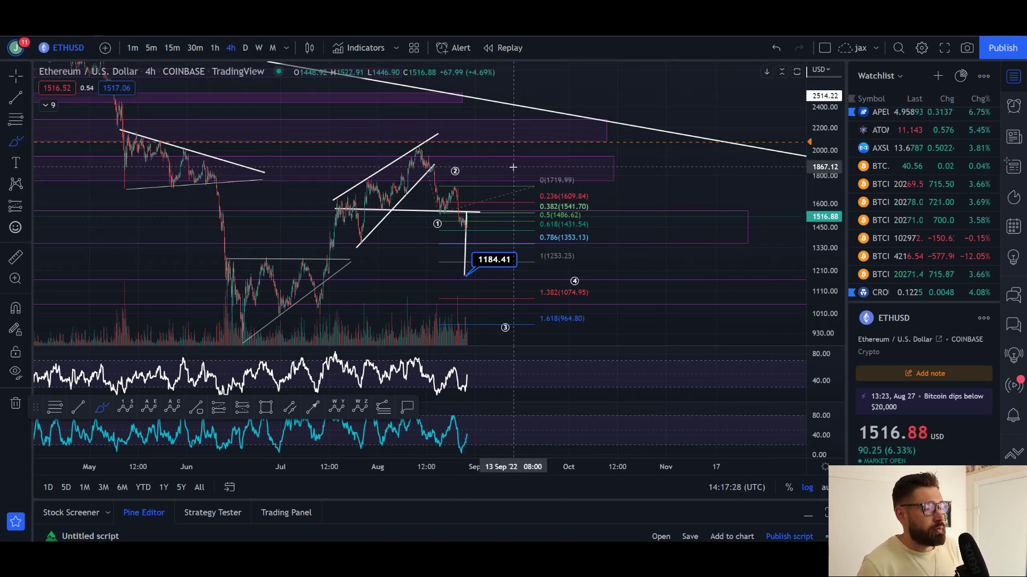
# - Pan the 4h chart right and down until the 1.382 level at 1074.95 appears
pyautogui.scroll(5, 457, 224)
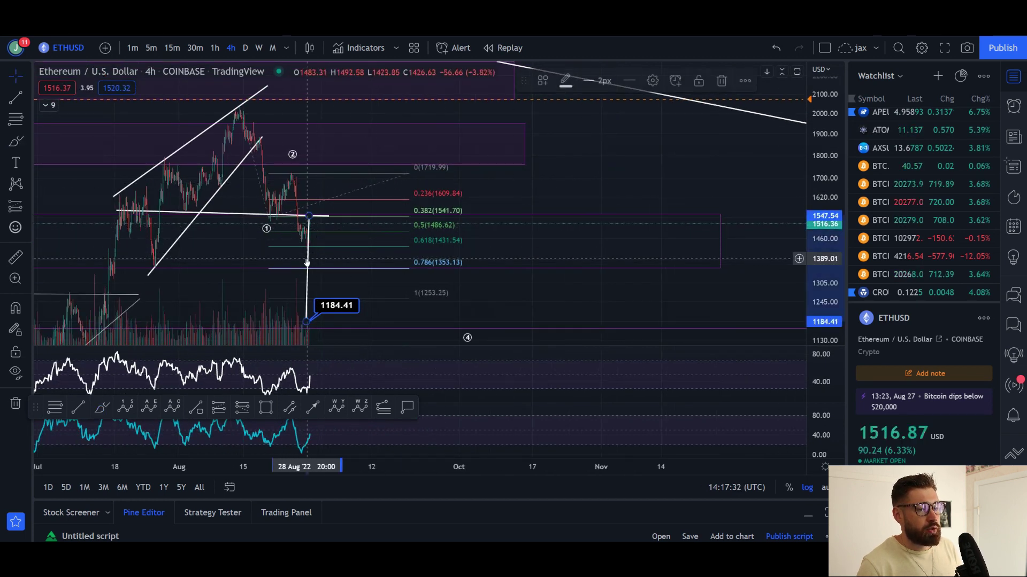
pyautogui.moveTo(213, 225); pyautogui.dragTo(292, 233)
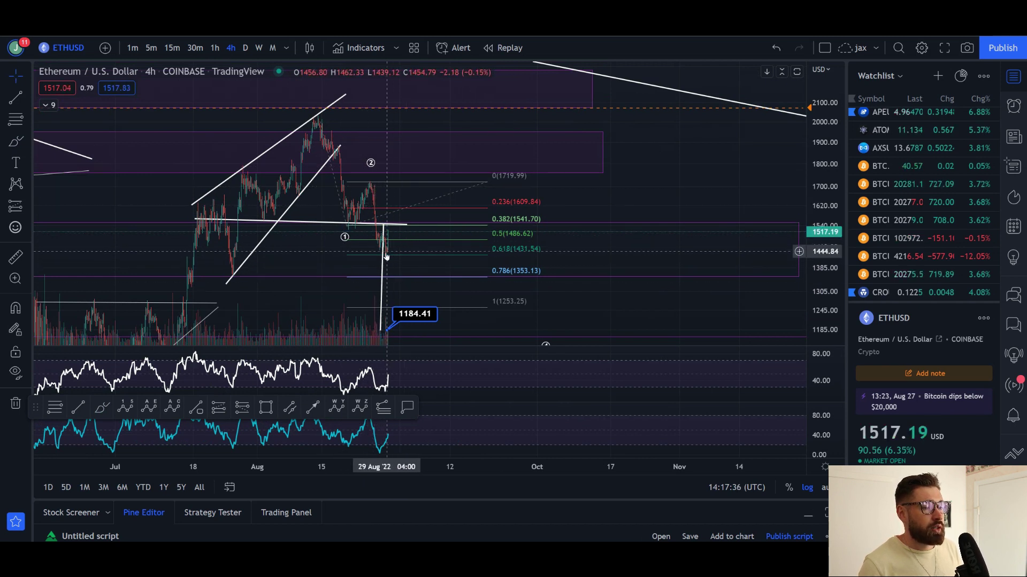
pyautogui.moveTo(315, 270); pyautogui.dragTo(371, 266)
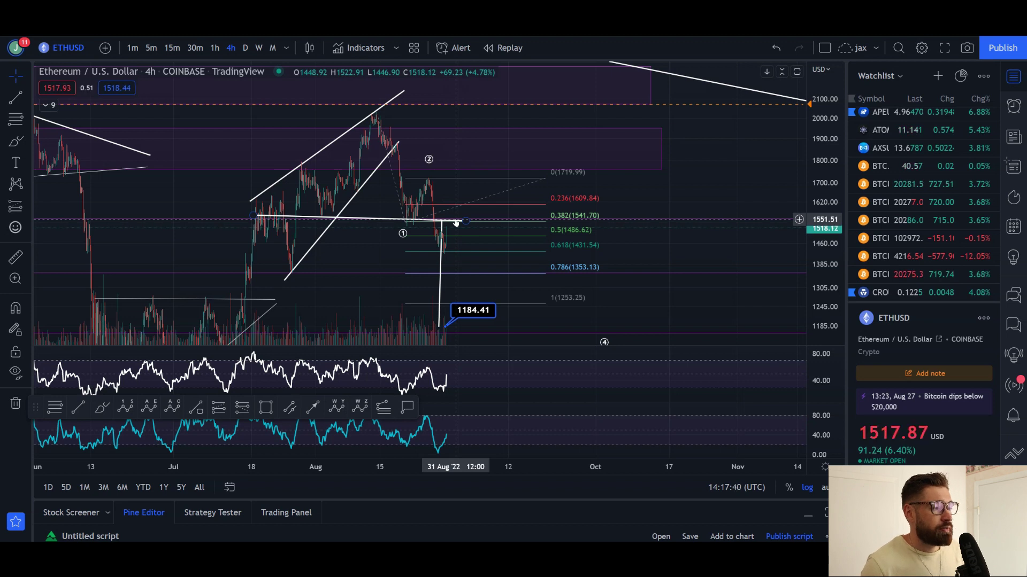
pyautogui.moveTo(431, 227); pyautogui.dragTo(437, 233)
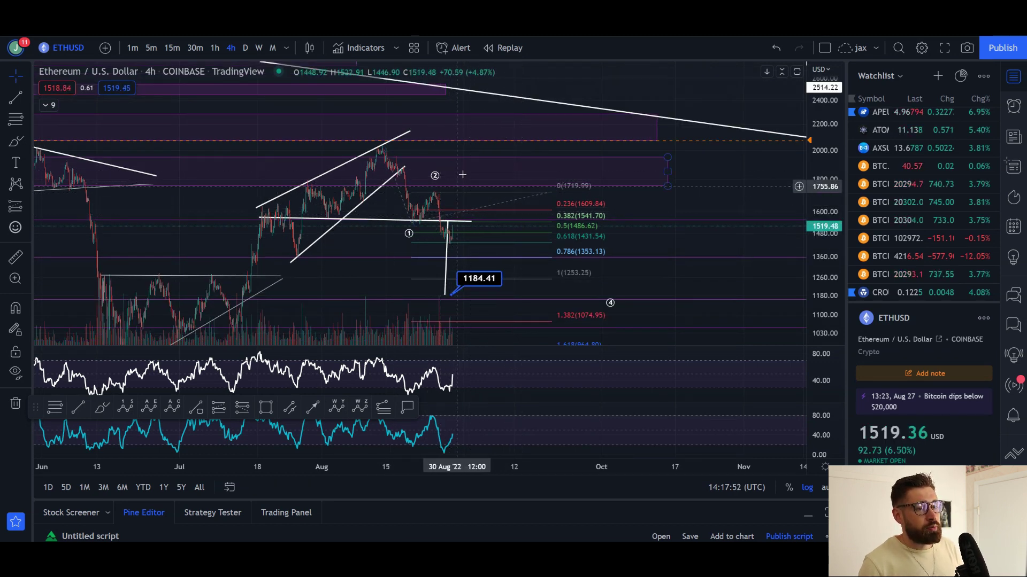
pyautogui.moveTo(367, 243); pyautogui.dragTo(441, 255)
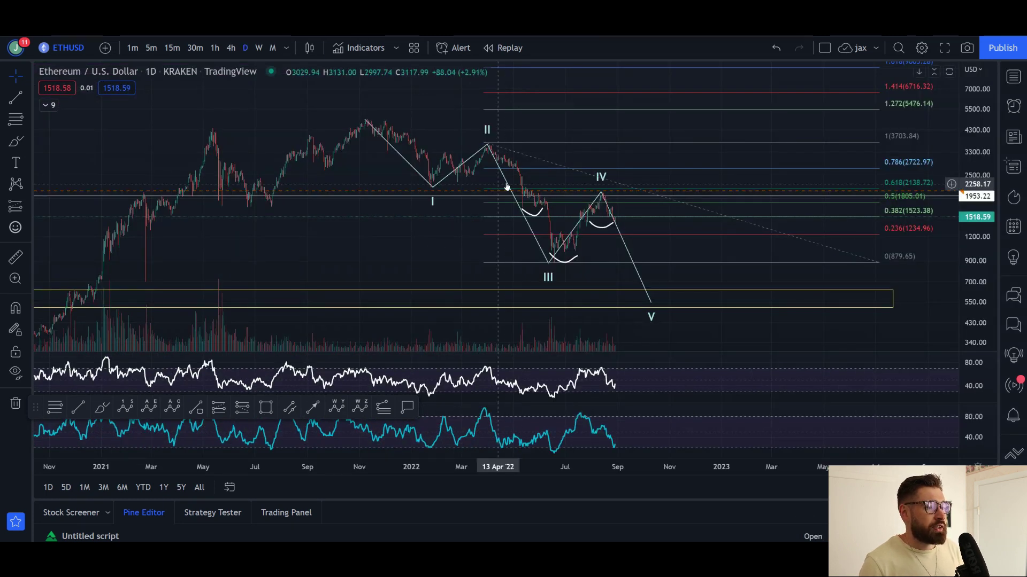
# - Enlarge the daily chart's candles, then sketch and delete a trial freehand stroke near wave IV
pyautogui.scroll(2, 638, 231)
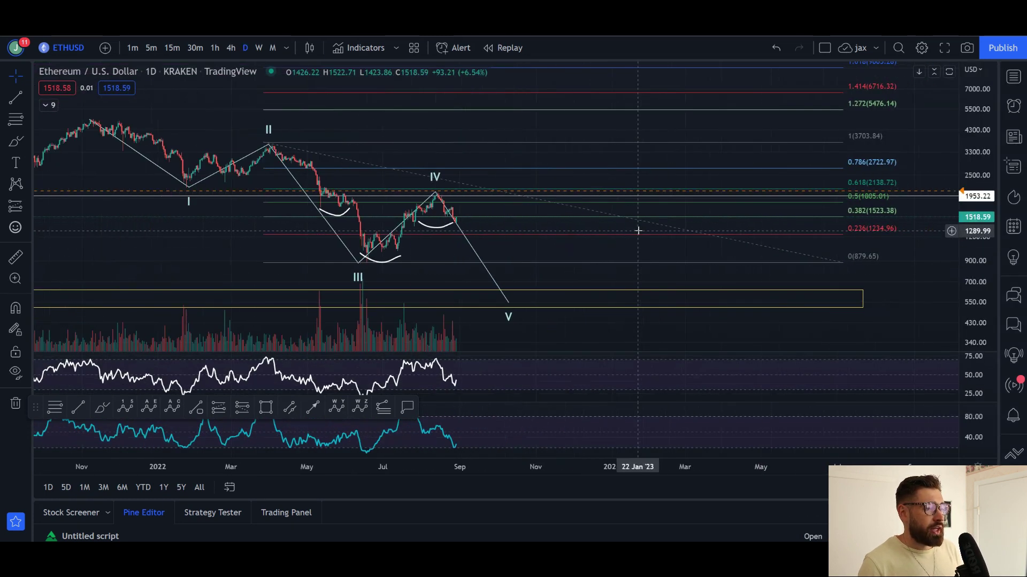
pyautogui.moveTo(981, 293); pyautogui.dragTo(967, 237)
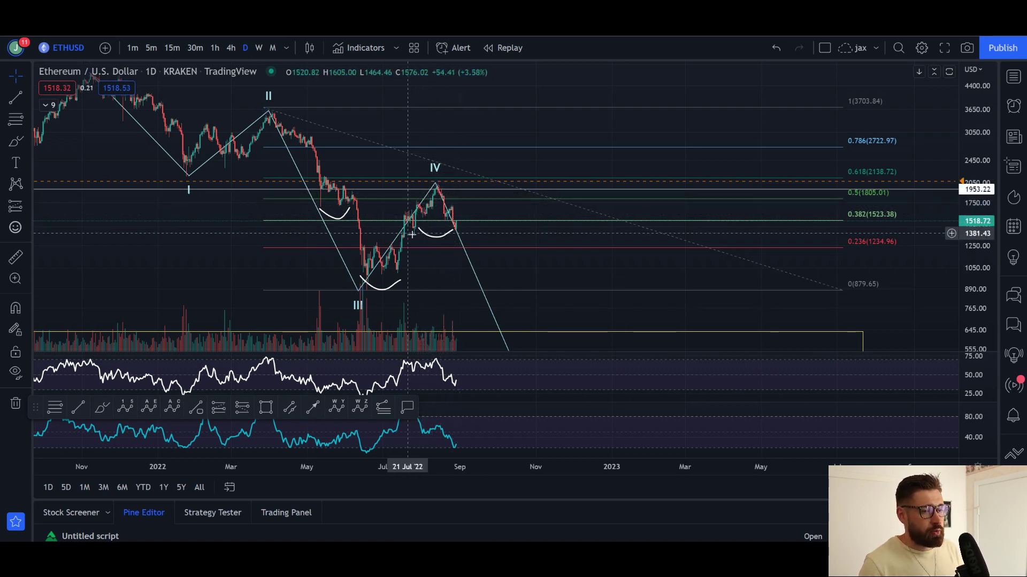
pyautogui.click(101, 408)
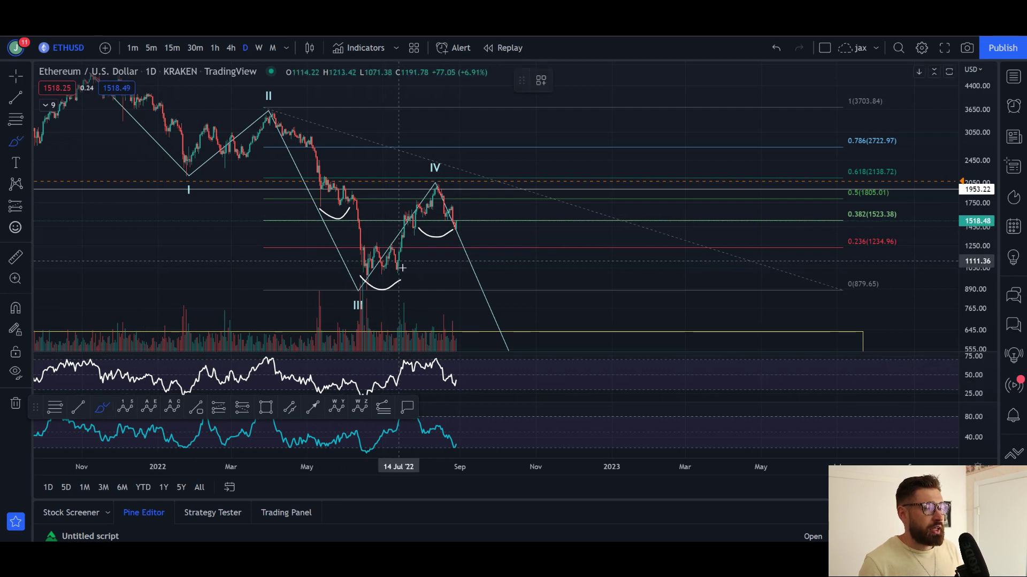
pyautogui.moveTo(400, 264); pyautogui.dragTo(410, 220)
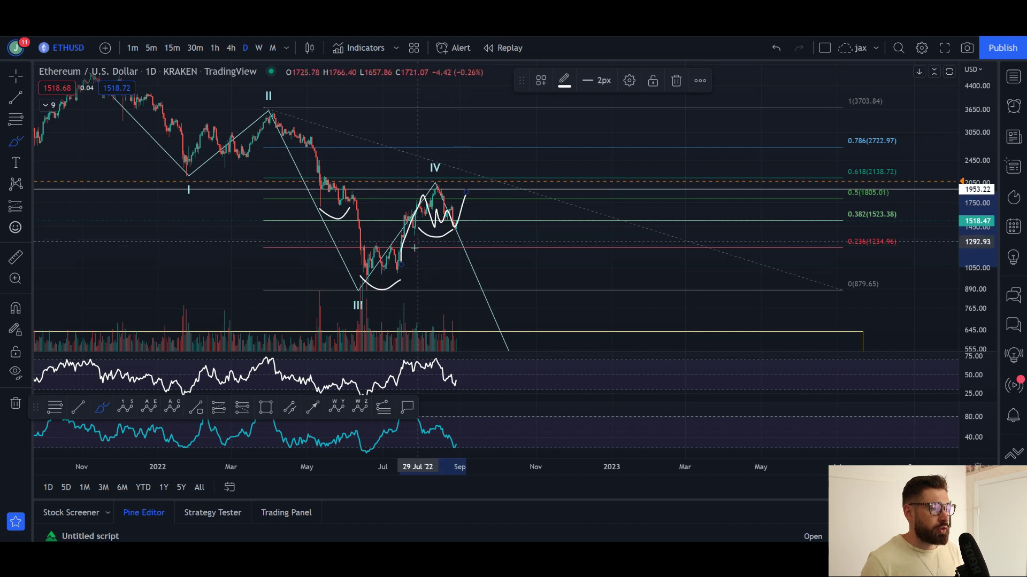
pyautogui.press('Delete')
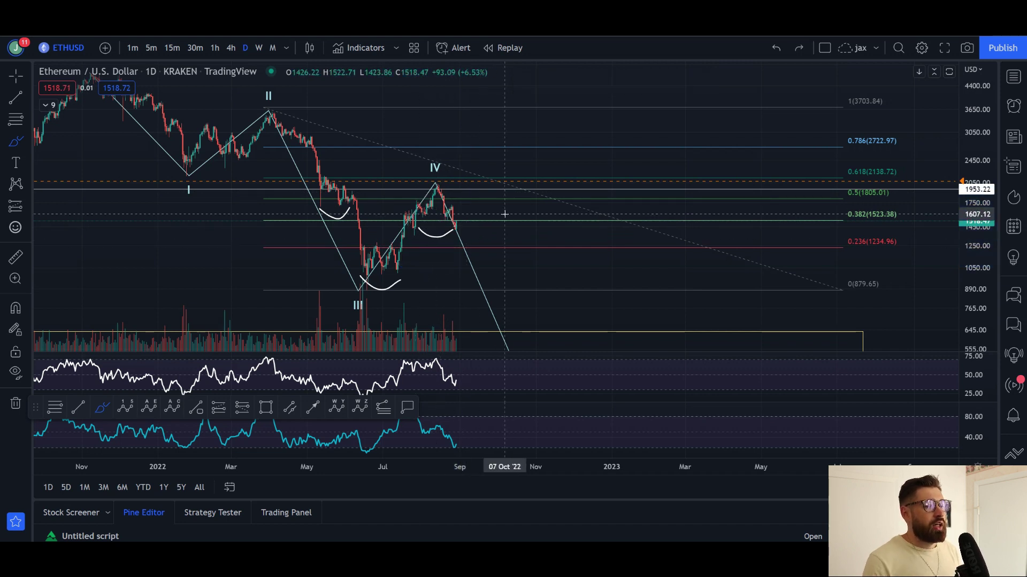
# - Zoom out and compress the price scale to show the daily history from 2020 onward
pyautogui.scroll(2, 478, 235)
pyautogui.scroll(-4, 475, 235)
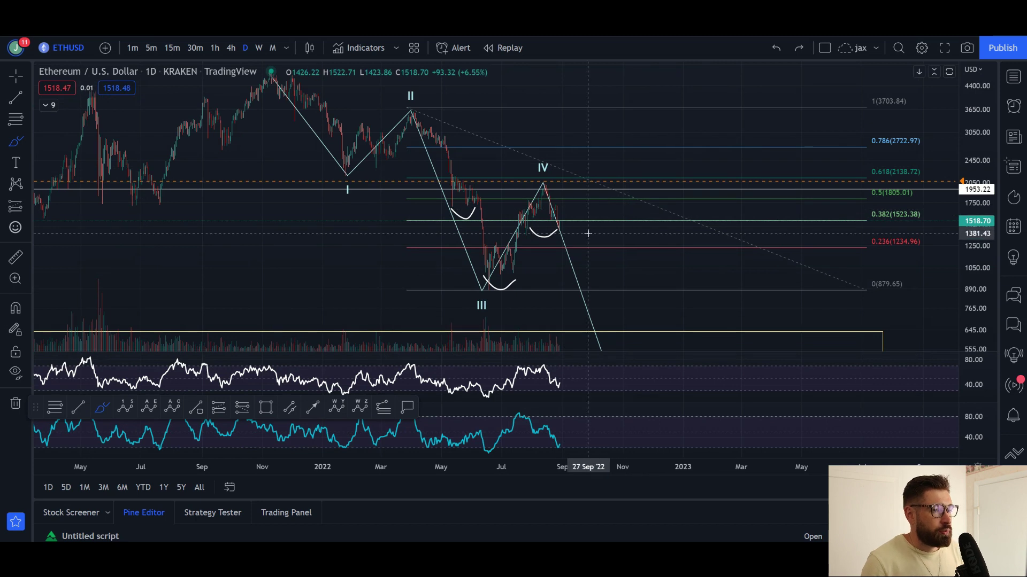
pyautogui.scroll(-2, 587, 232)
pyautogui.moveTo(968, 172); pyautogui.dragTo(969, 300)
pyautogui.scroll(-2, 546, 243)
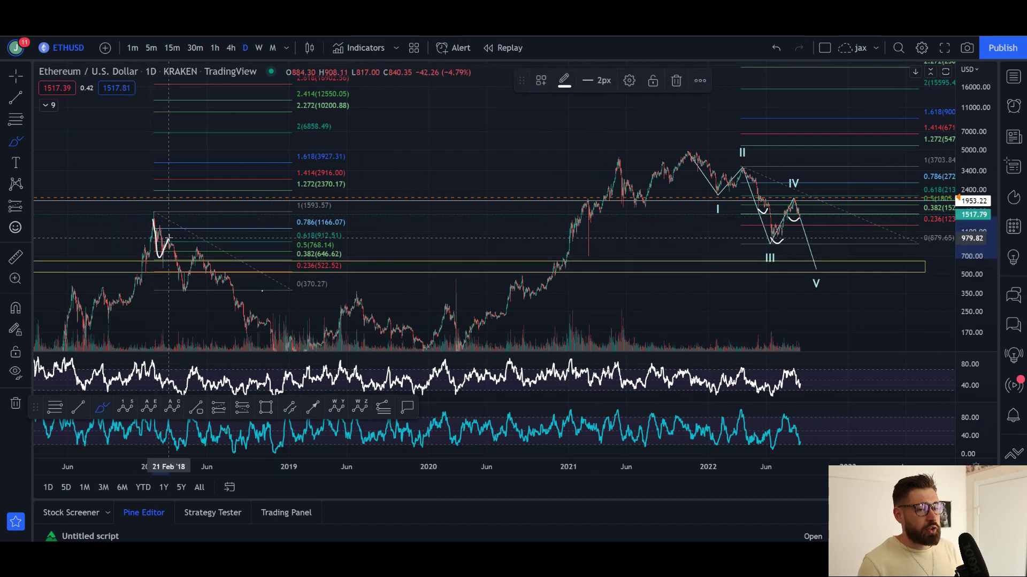
pyautogui.moveTo(182, 291); pyautogui.dragTo(193, 265)
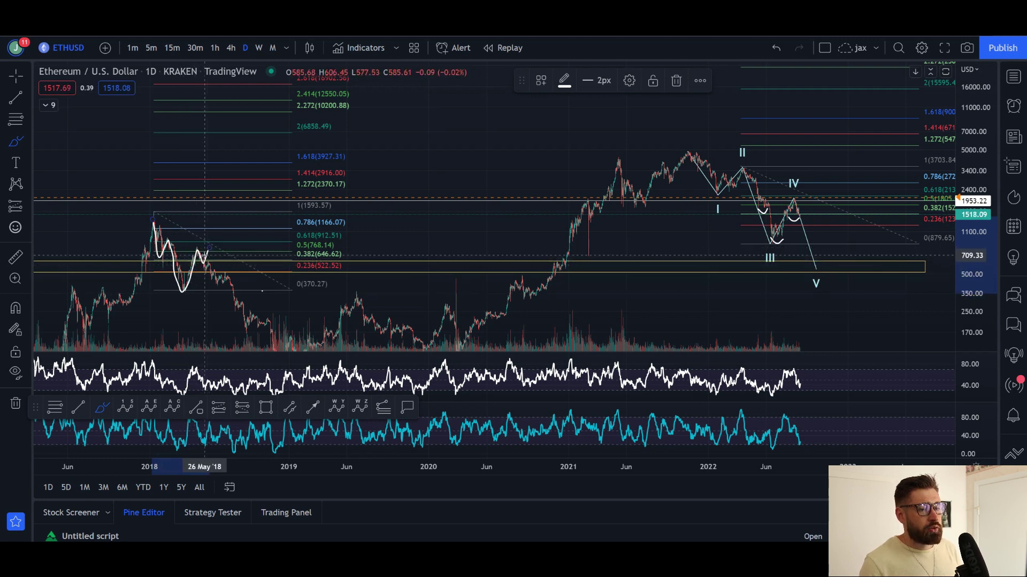
pyautogui.scroll(2, 699, 173)
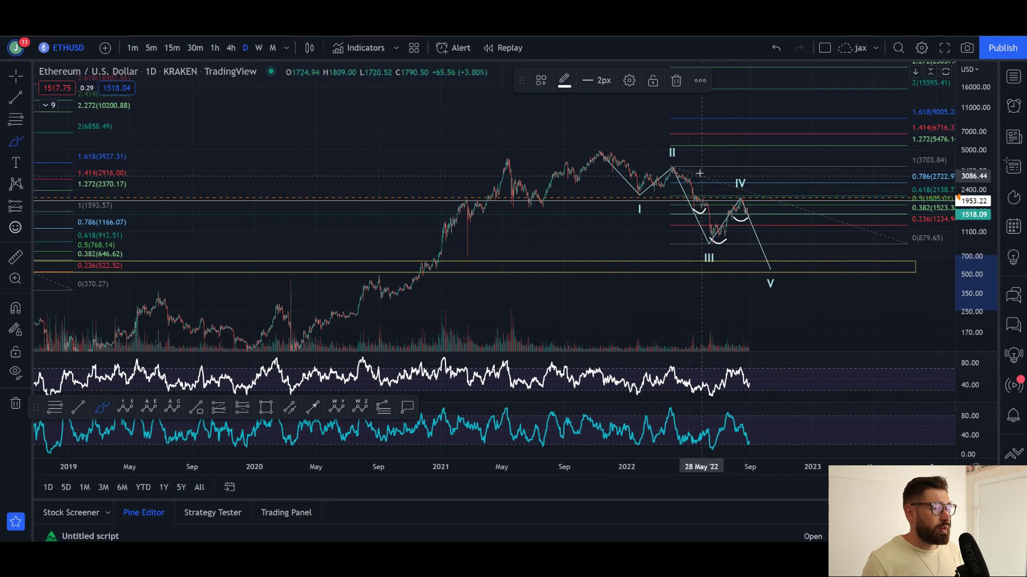
pyautogui.moveTo(673, 170)
pyautogui.mouseDown()
pyautogui.moveTo(712, 244)
pyautogui.moveTo(758, 198)
pyautogui.mouseUp()
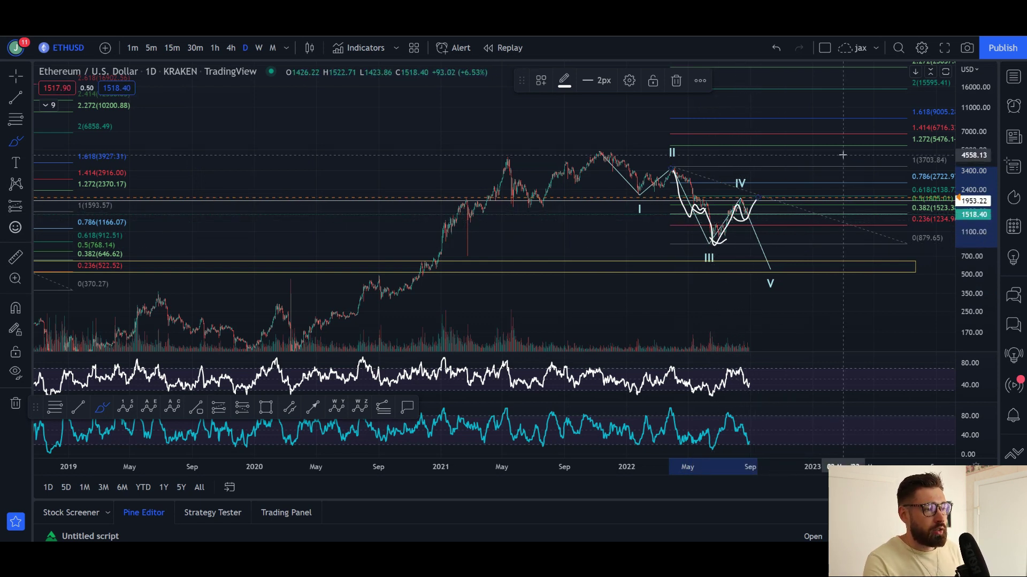
pyautogui.hotkey('ctrl', 'z')
pyautogui.scroll(-4, 781, 156)
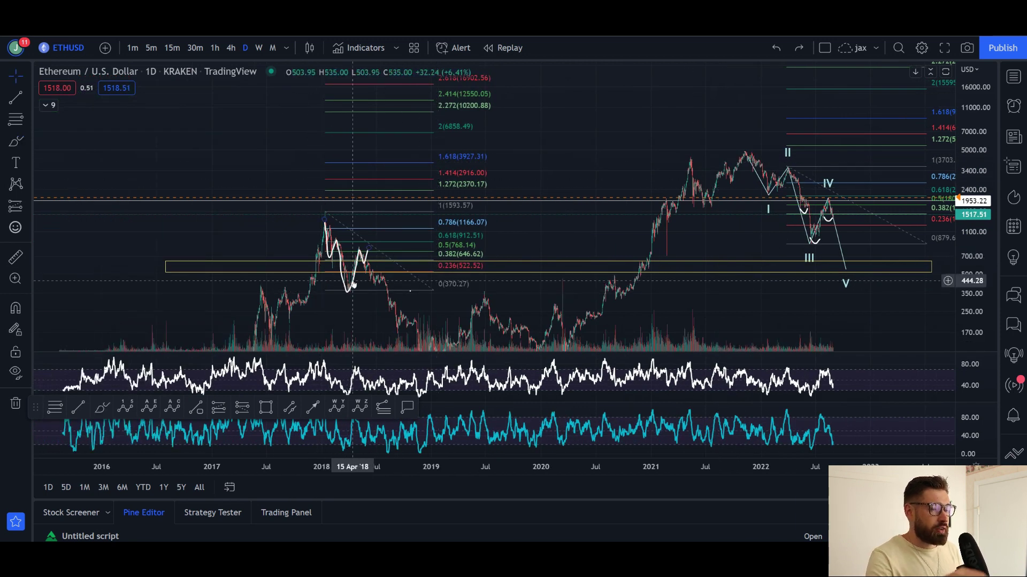
pyautogui.press('Delete')
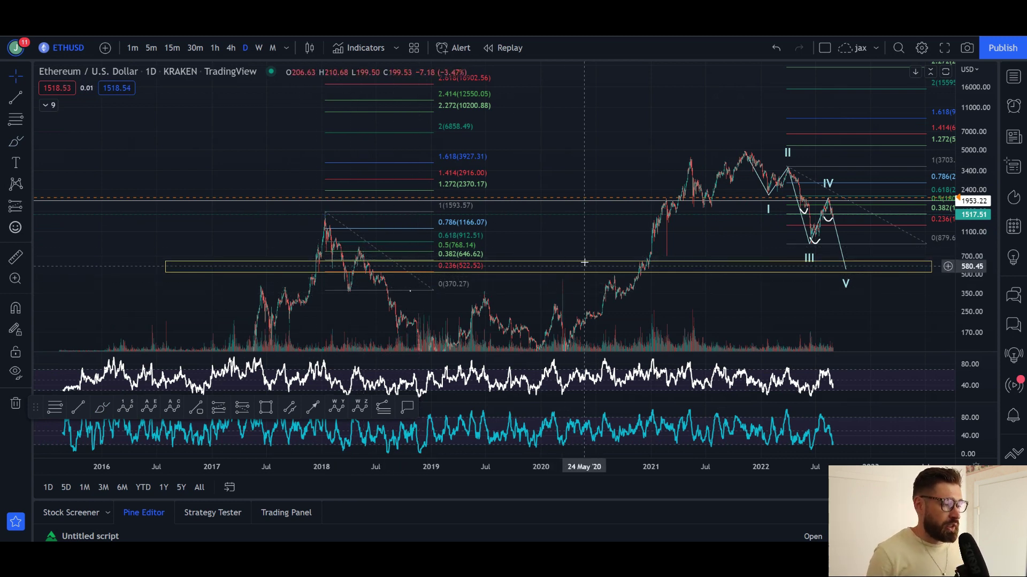
pyautogui.scroll(4, 519, 243)
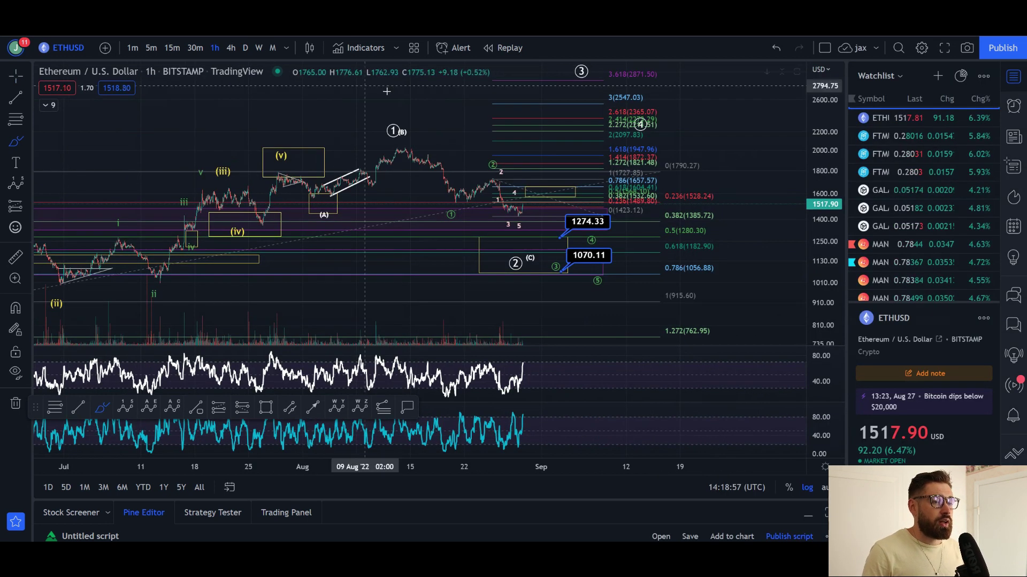
# - Enlarge the 1h chart's candles and exit freehand drawing mode
pyautogui.scroll(2, 771, 238)
pyautogui.moveTo(825, 285); pyautogui.dragTo(814, 123)
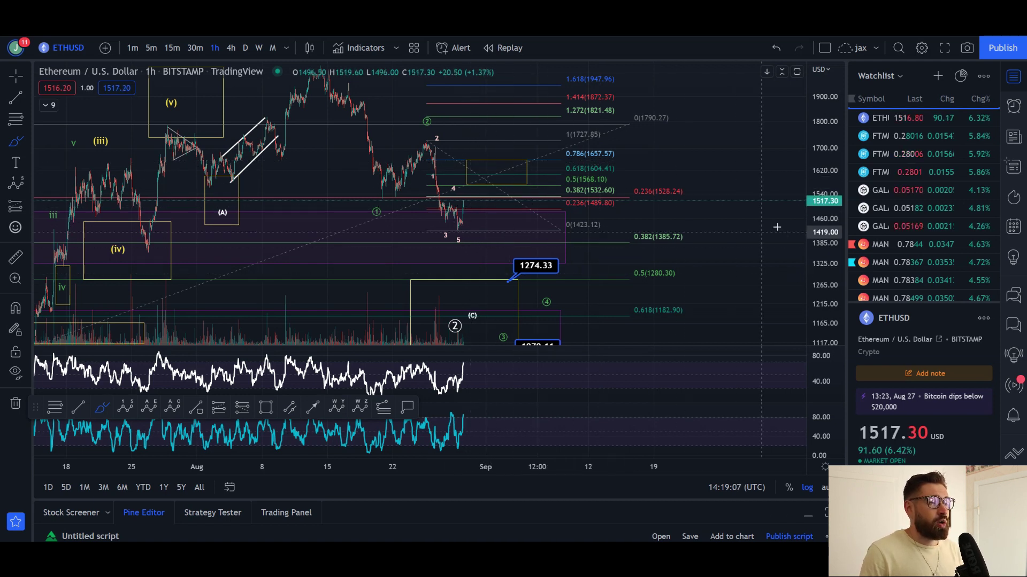
pyautogui.press('Escape')
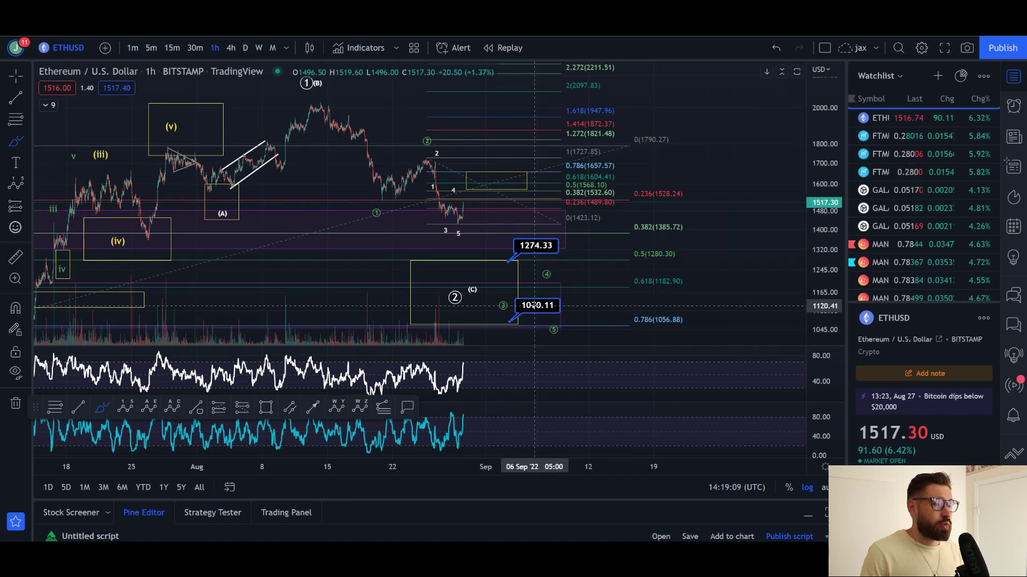
# - Move the Elliott count's circled wave 1 from the (B) top onto the (v) peak
pyautogui.moveTo(369, 229); pyautogui.dragTo(405, 251)
pyautogui.moveTo(490, 320)
pyautogui.mouseDown()
pyautogui.moveTo(487, 255)
pyautogui.moveTo(495, 308)
pyautogui.mouseUp()
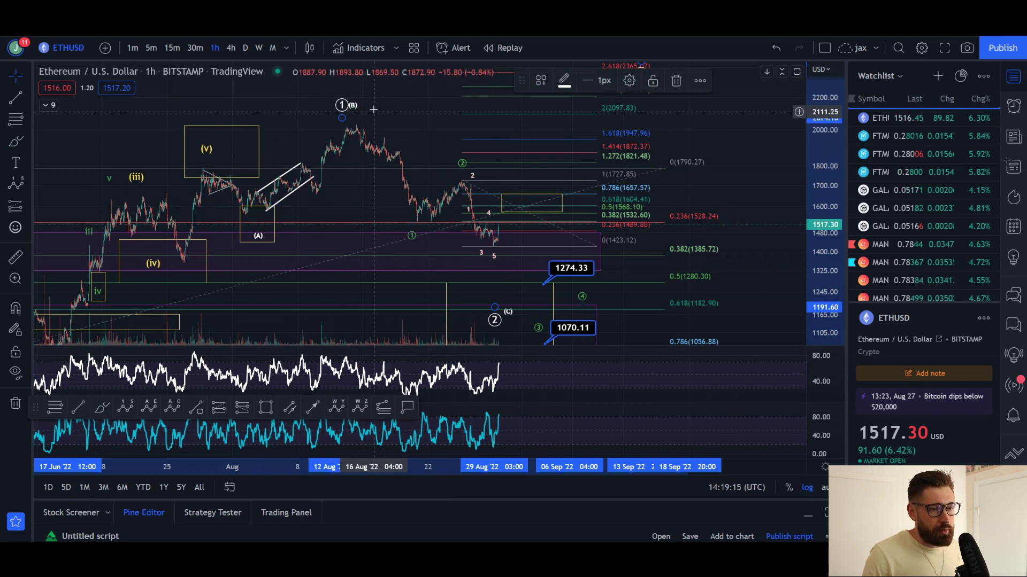
pyautogui.moveTo(342, 118); pyautogui.dragTo(216, 164)
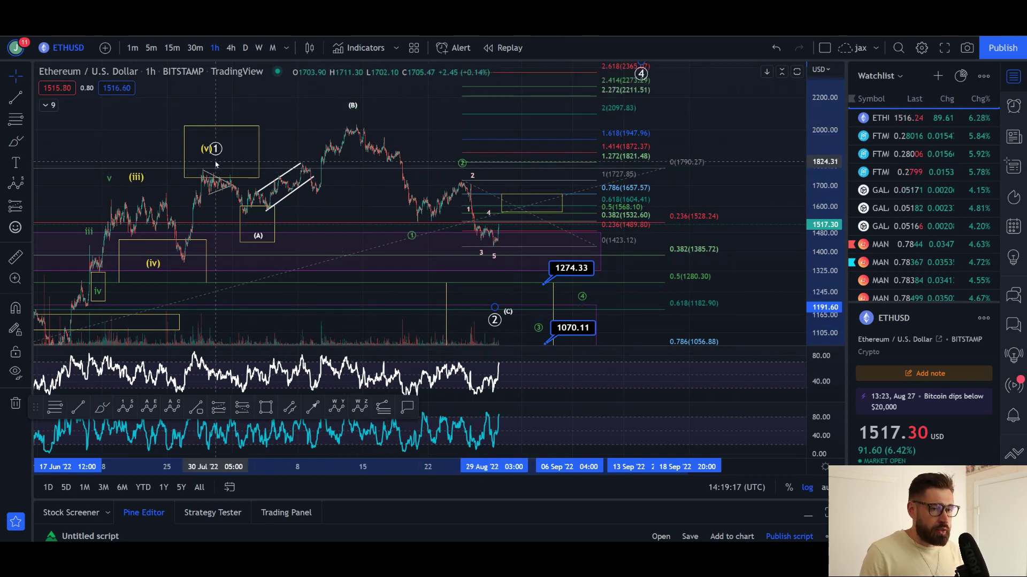
pyautogui.moveTo(409, 134)
pyautogui.mouseDown()
pyautogui.moveTo(401, 201)
pyautogui.moveTo(429, 176)
pyautogui.moveTo(430, 200)
pyautogui.moveTo(415, 182)
pyautogui.moveTo(440, 170)
pyautogui.mouseUp()
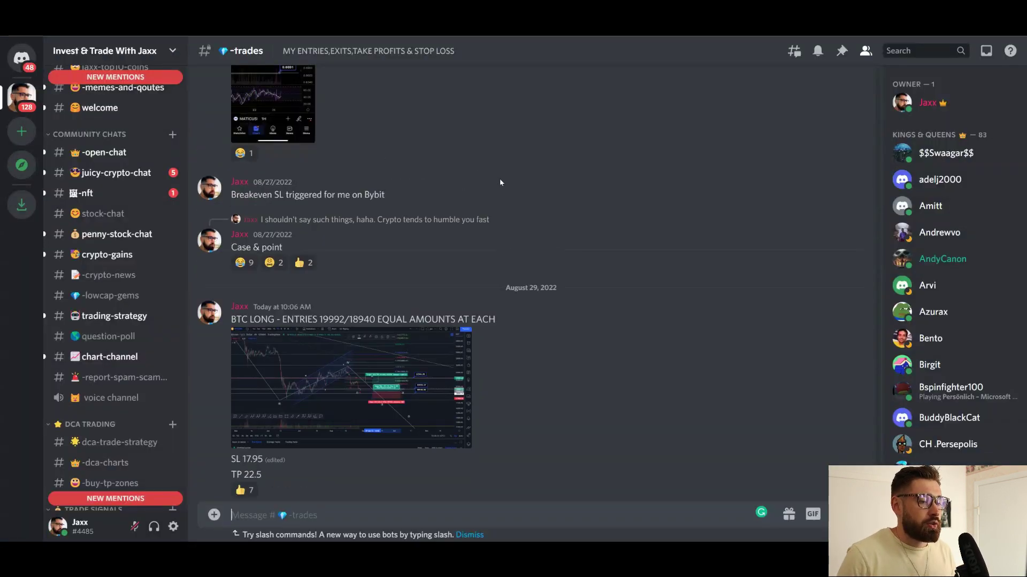
pyautogui.scroll(5, 499, 178)
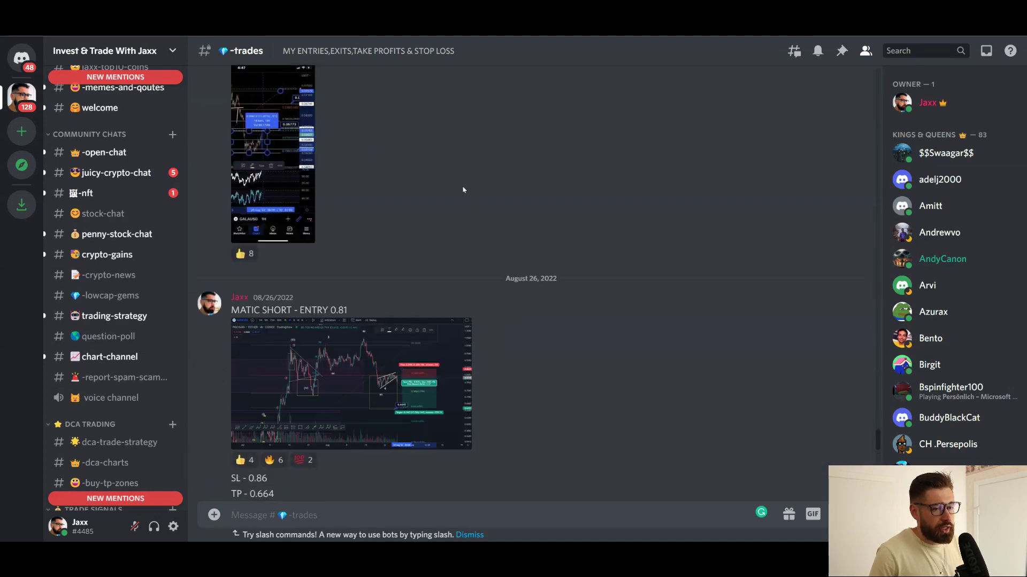
# - Leave #trades for #chart-channel and scroll to its latest ETH and DXY chart posts
pyautogui.scroll(-2, 589, 225)
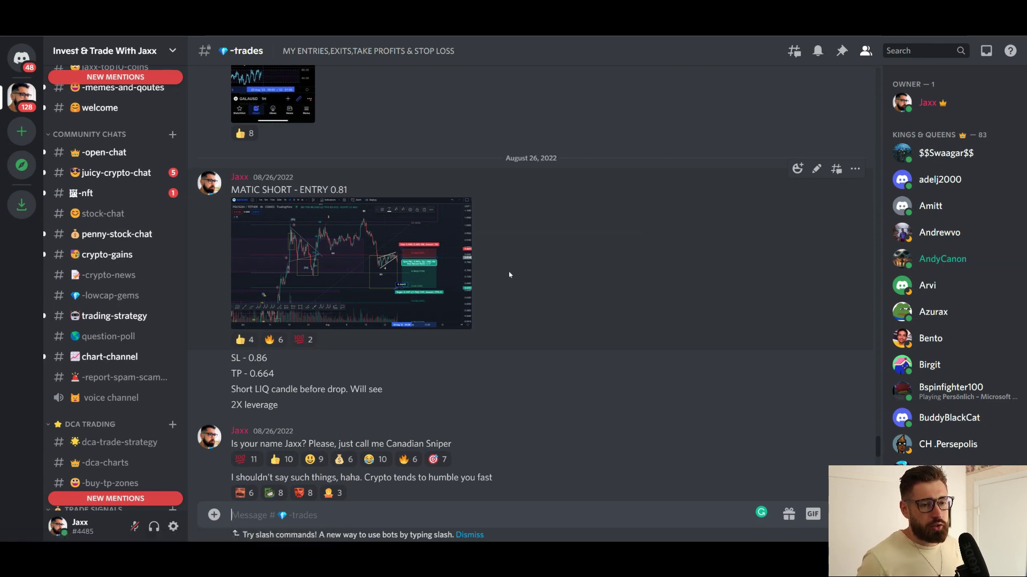
pyautogui.scroll(1, 486, 263)
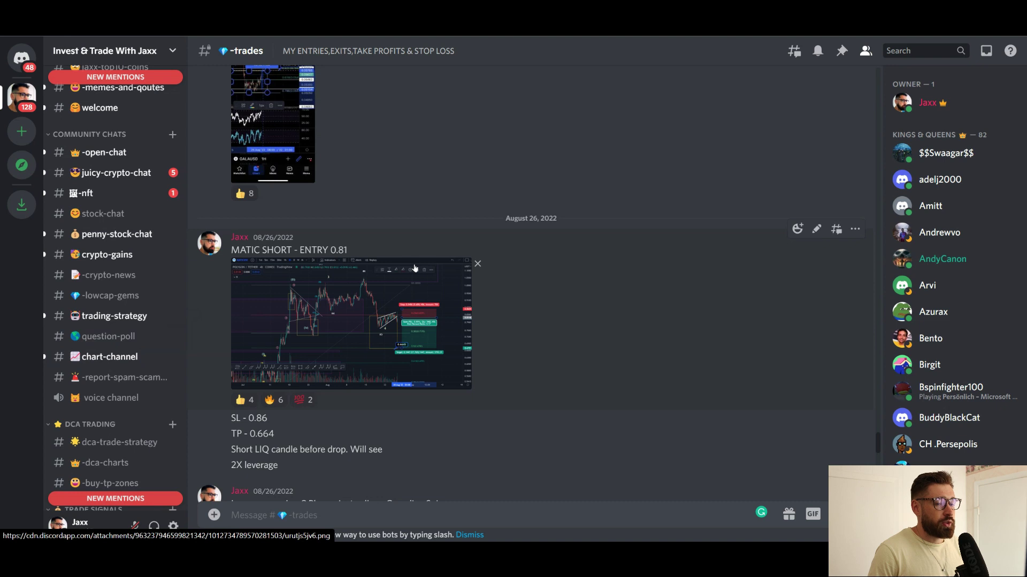
pyautogui.click(98, 357)
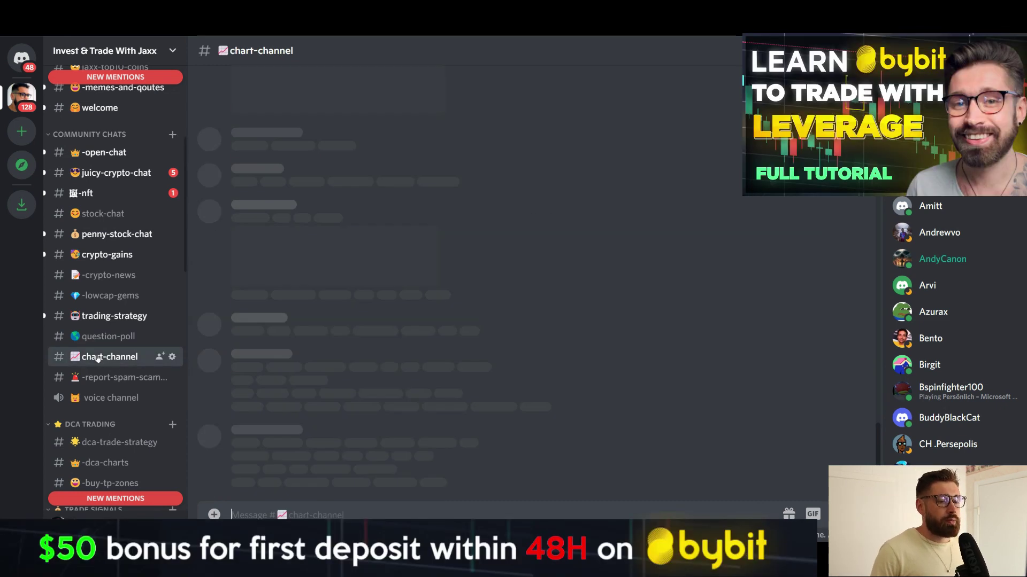
pyautogui.scroll(5, 575, 298)
pyautogui.scroll(10, 575, 298)
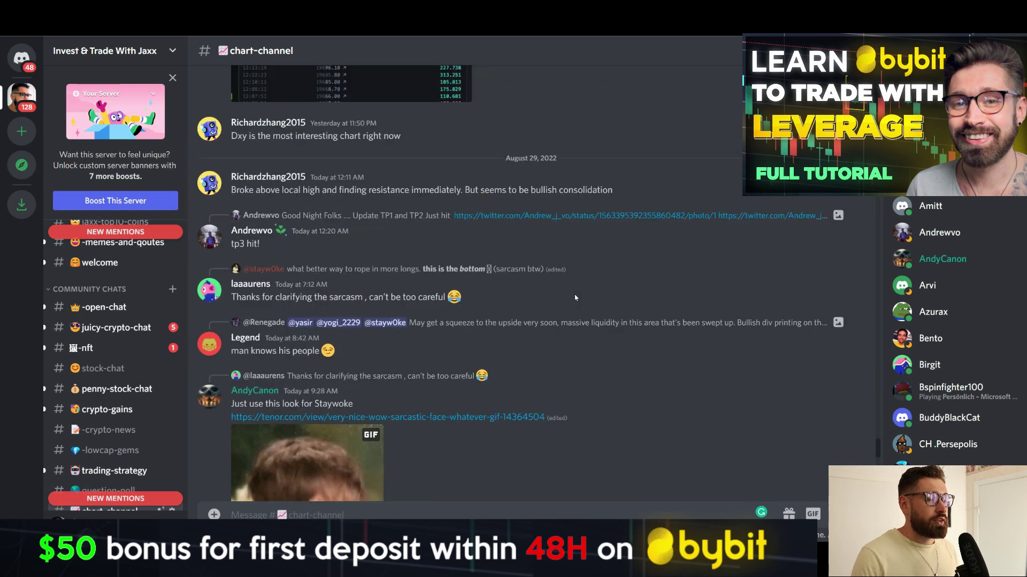
pyautogui.scroll(-10, 572, 271)
pyautogui.scroll(-5, 626, 213)
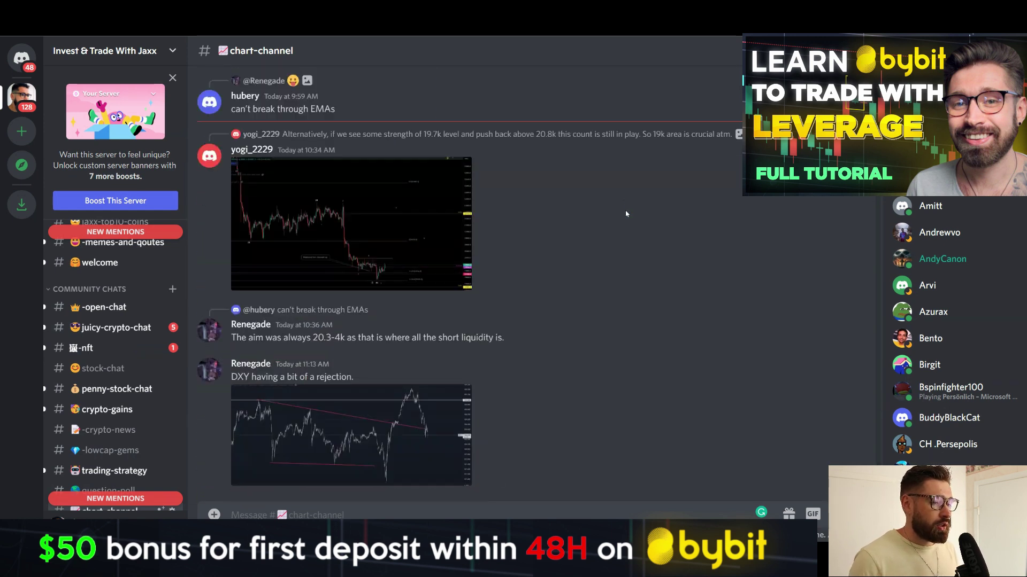